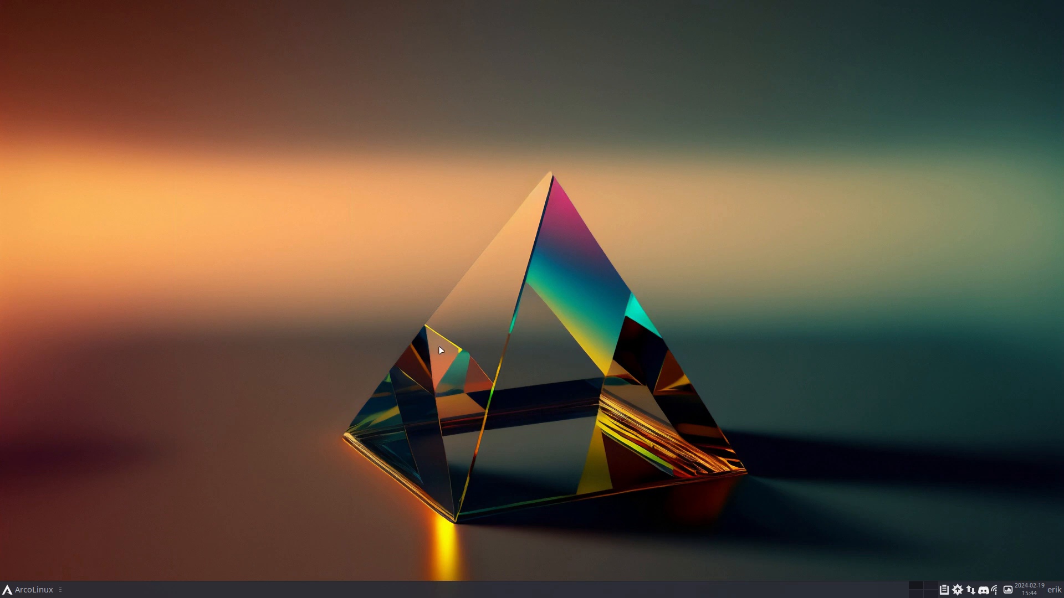
Launch Thunar from the applications menu and open the sf_VBOX-SHARED device
key("super+Return")
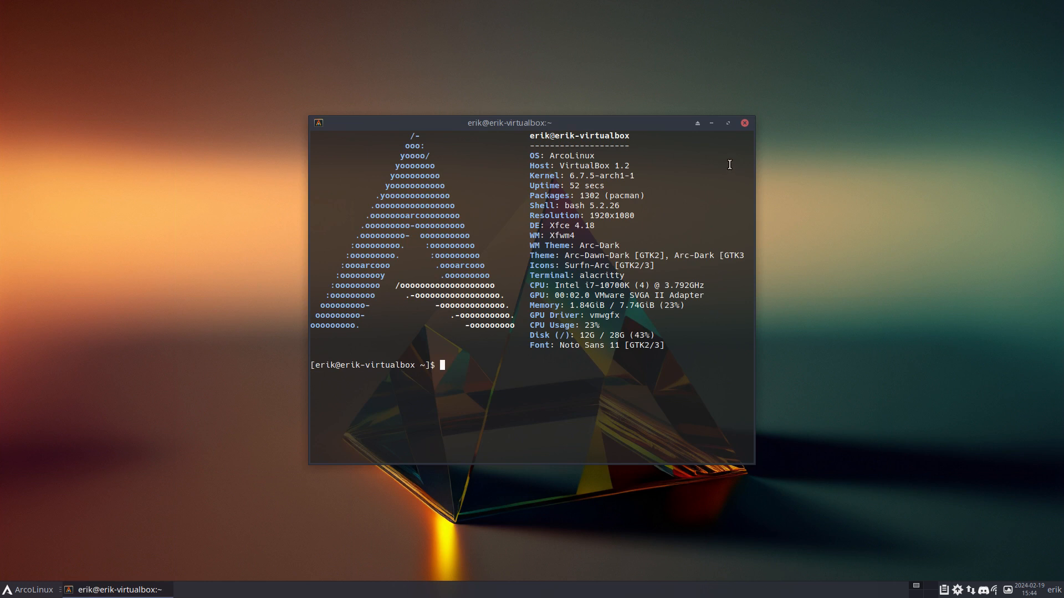
left_click(745, 123)
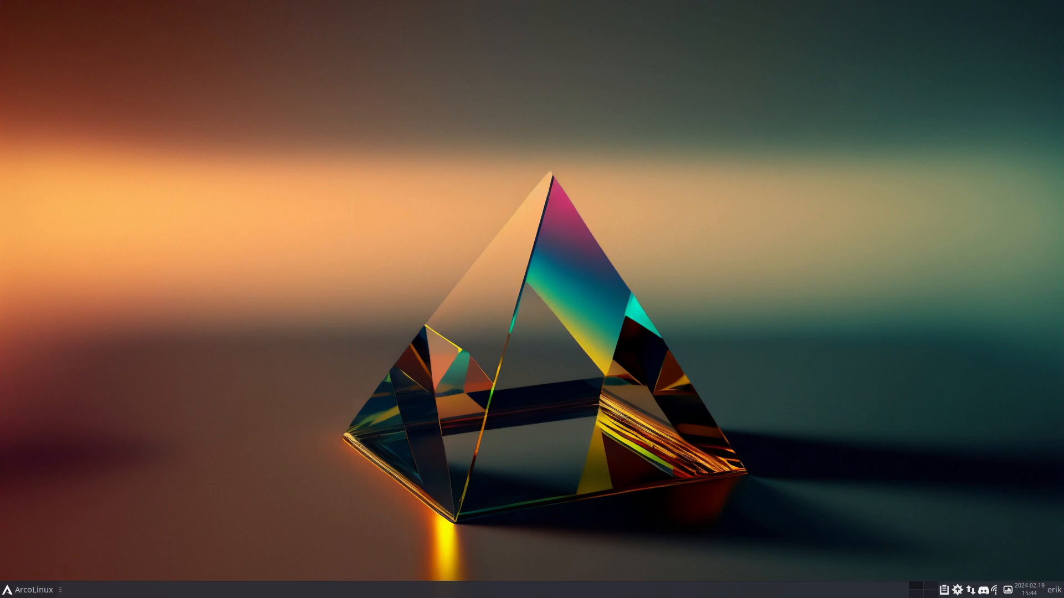
left_click(25, 591)
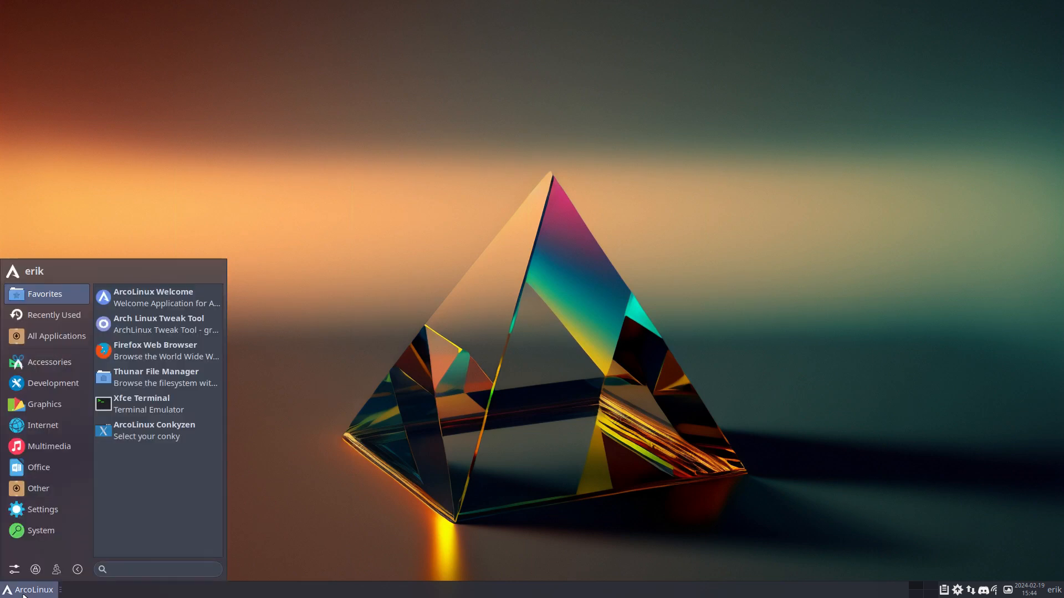
left_click(159, 379)
scroll(333, 370, "down", 5)
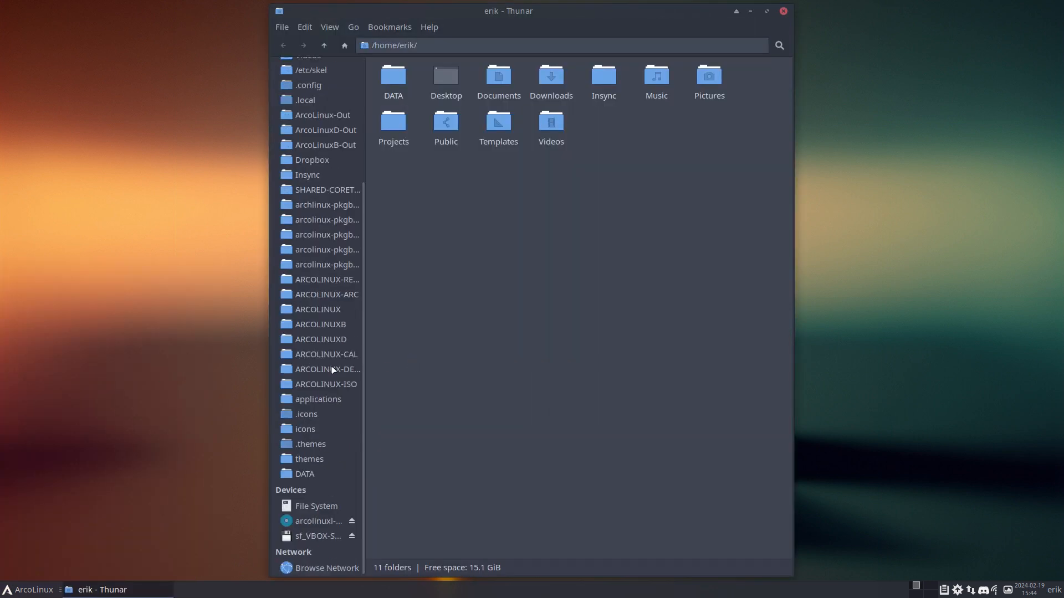
left_click(319, 536)
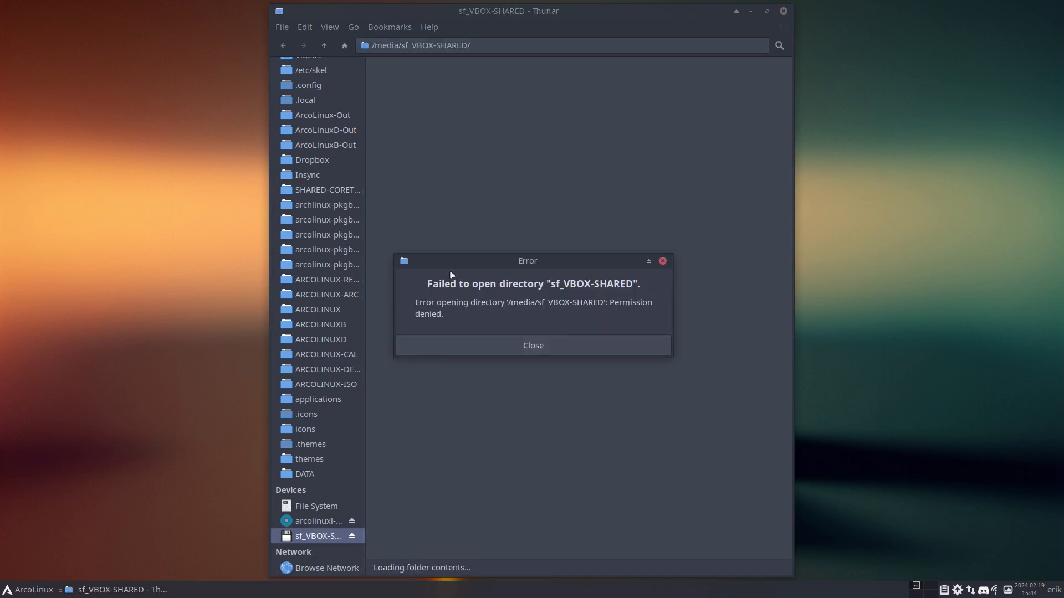
left_click(112, 369)
Open a second Thunar window and browse from File System into the media folder
key("super+shift+Return")
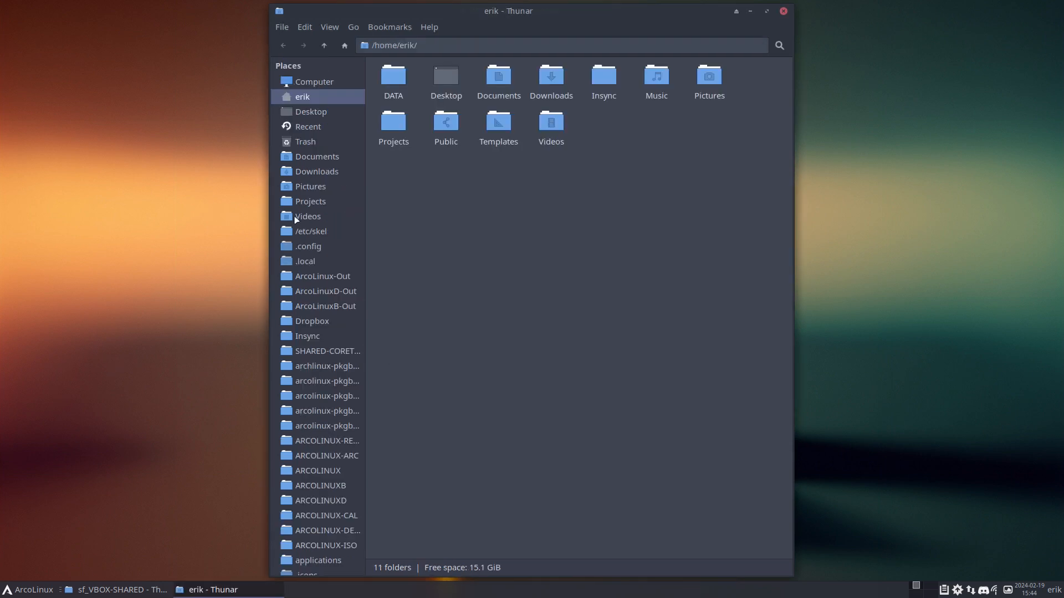
left_click(310, 82)
double_click(409, 88)
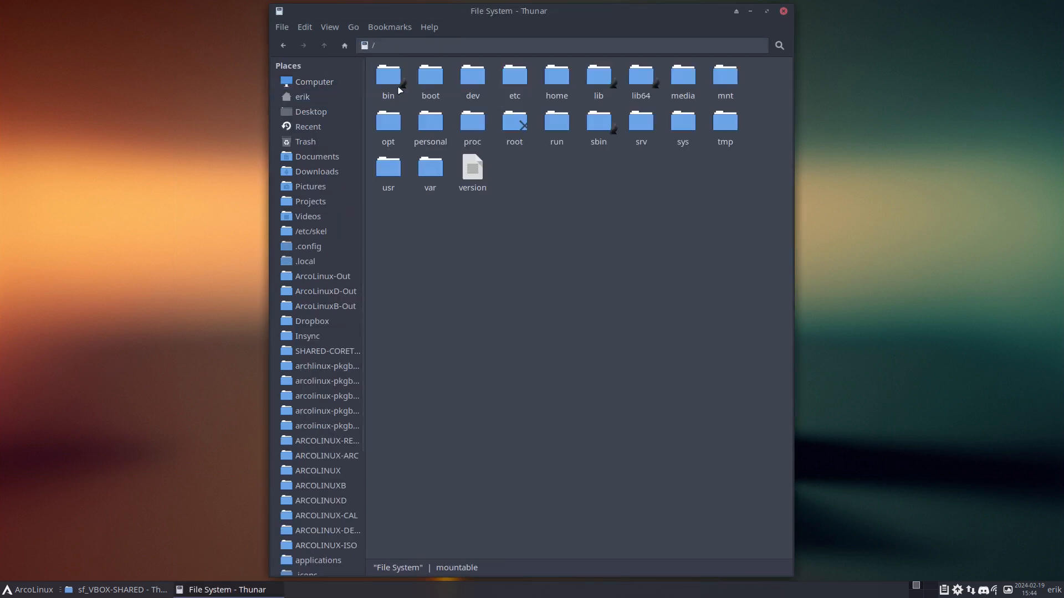
type("me")
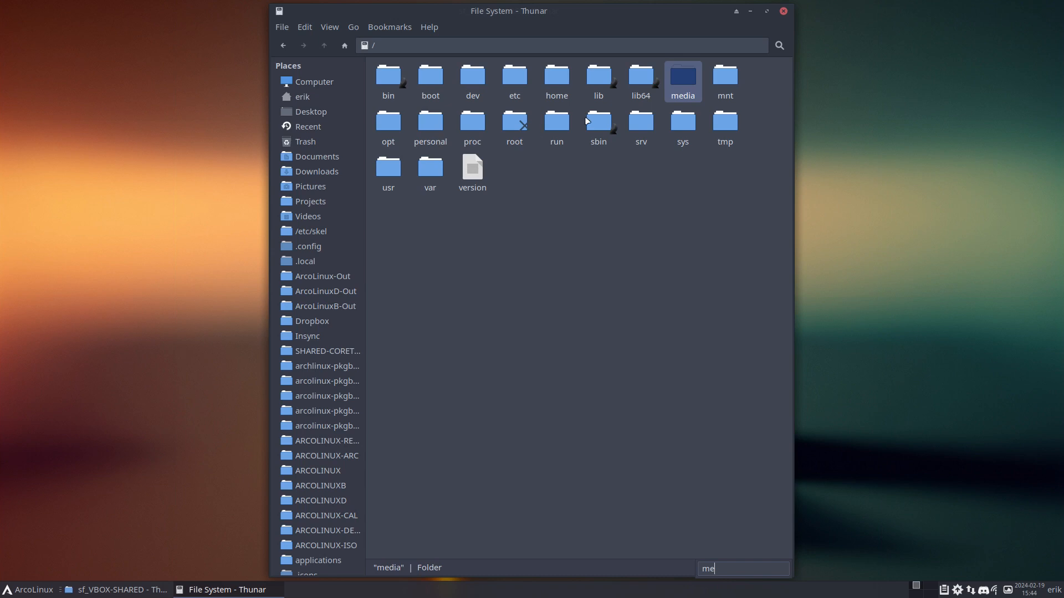
double_click(684, 83)
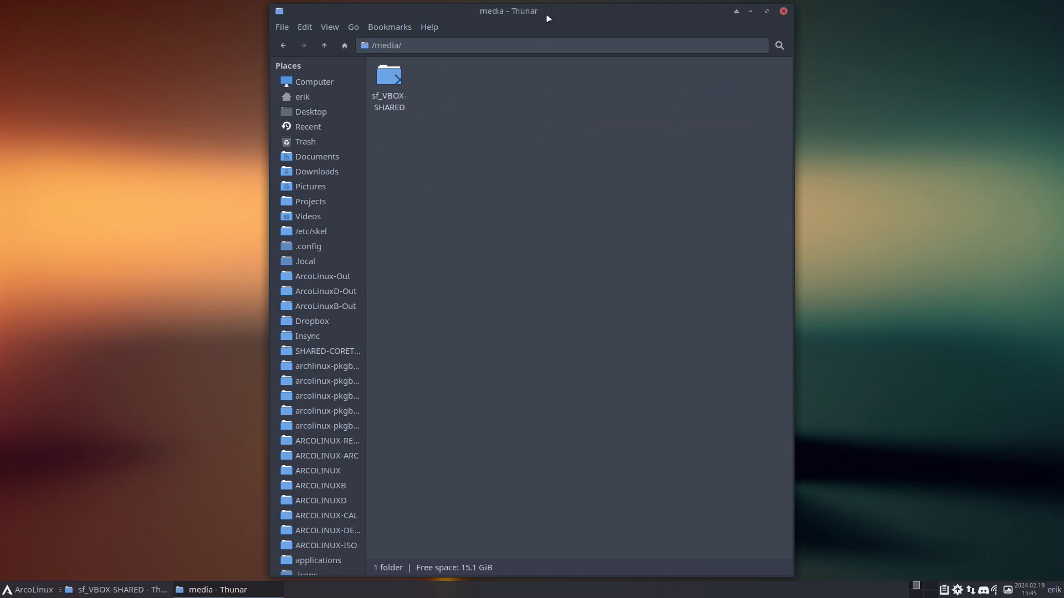
Rearrange the two windows and dismiss the permission-denied error on sf_VBOX-SHARED
left_click_drag(537, 10, 746, 68)
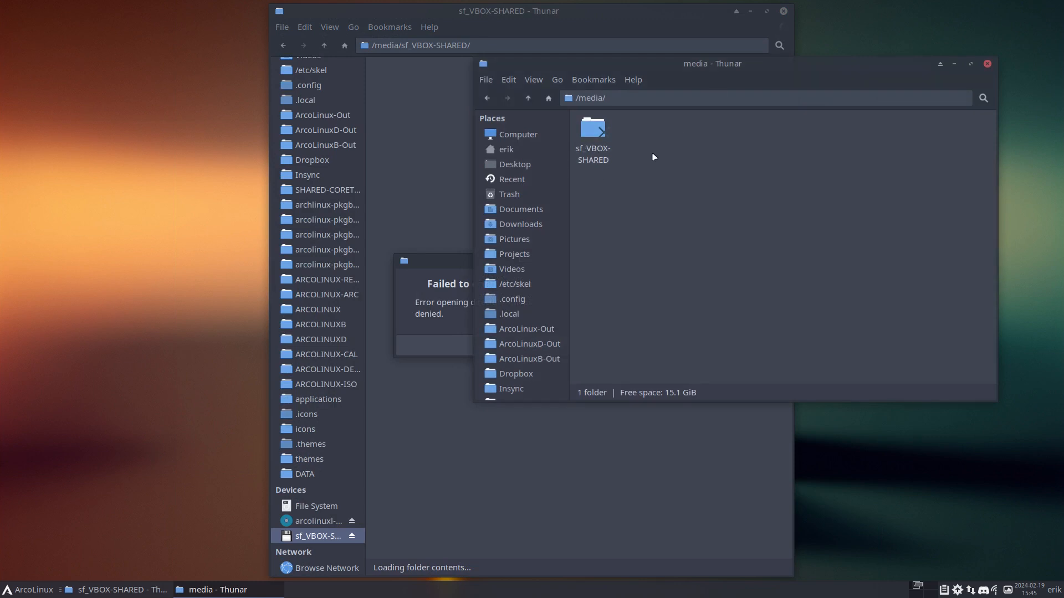
left_click(439, 266)
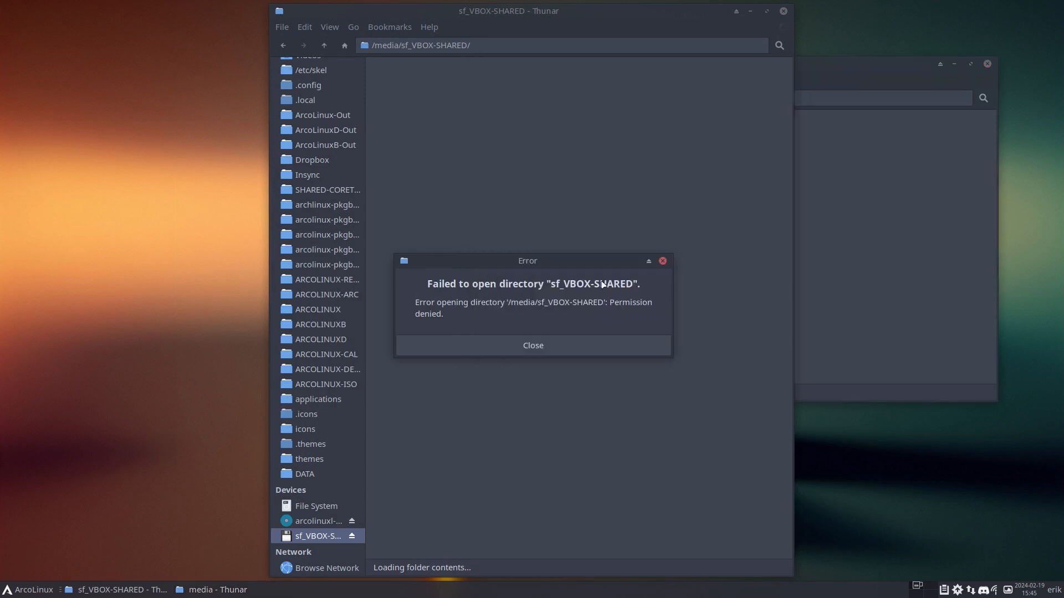
left_click(555, 352)
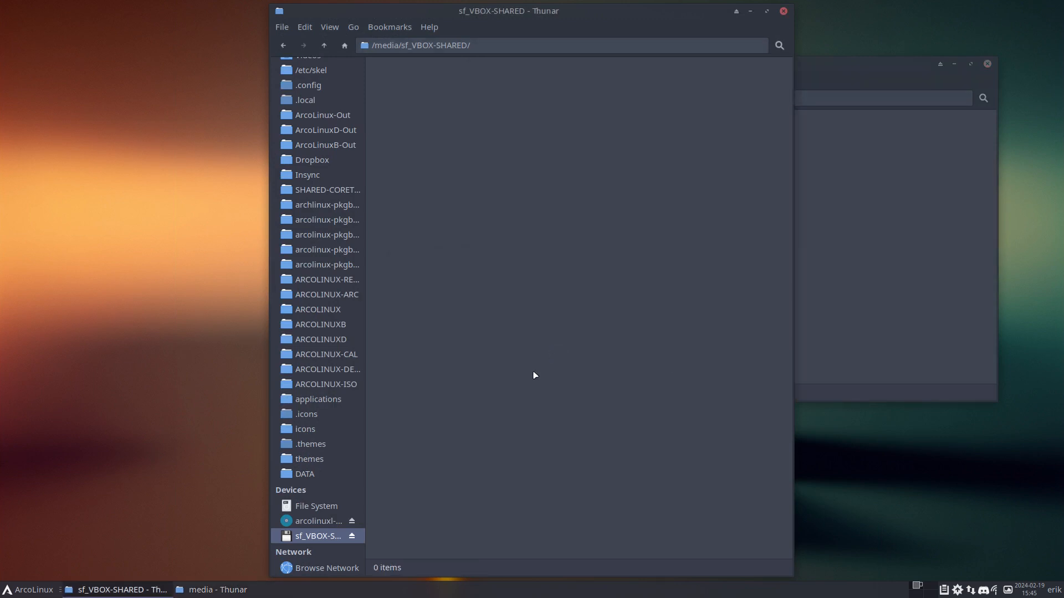
key("super+Return")
List the shell aliases and check which command the vbm alias runs
type("alias")
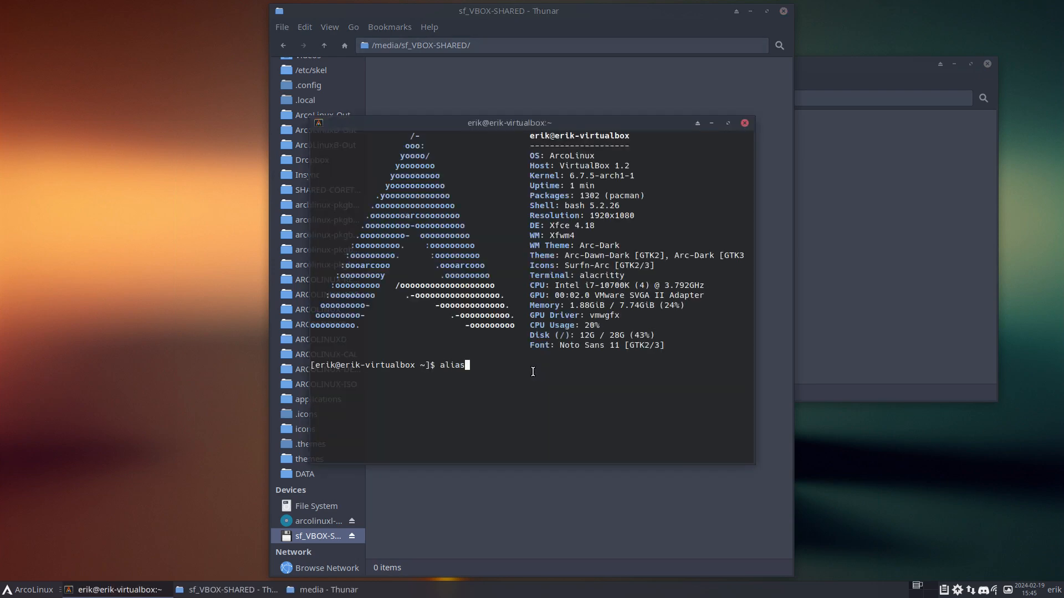
key("Return")
scroll(533, 371, "up", 20)
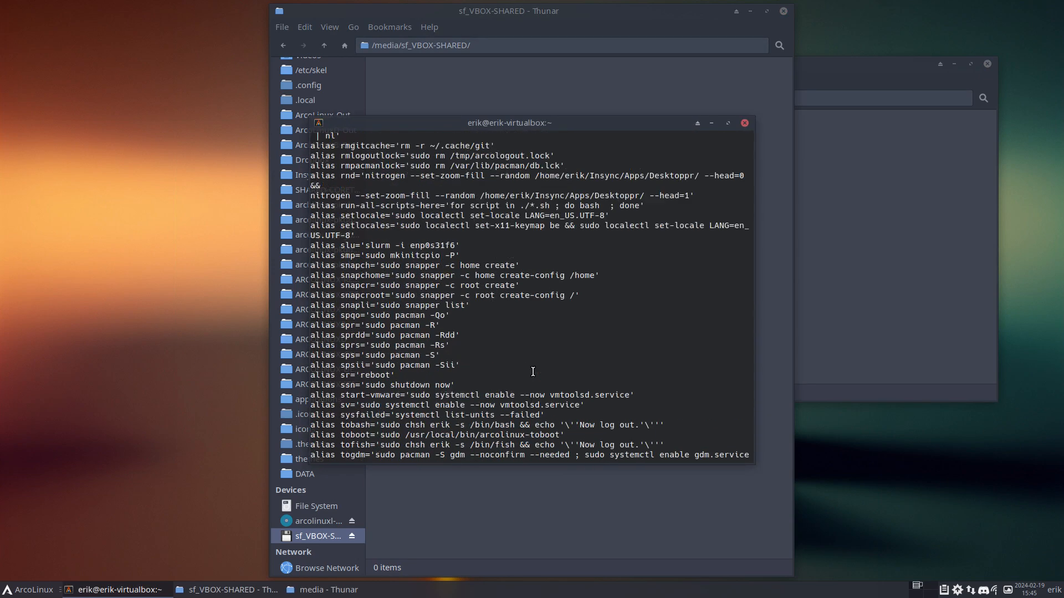
scroll(528, 370, "down", 15)
scroll(528, 370, "down", 20)
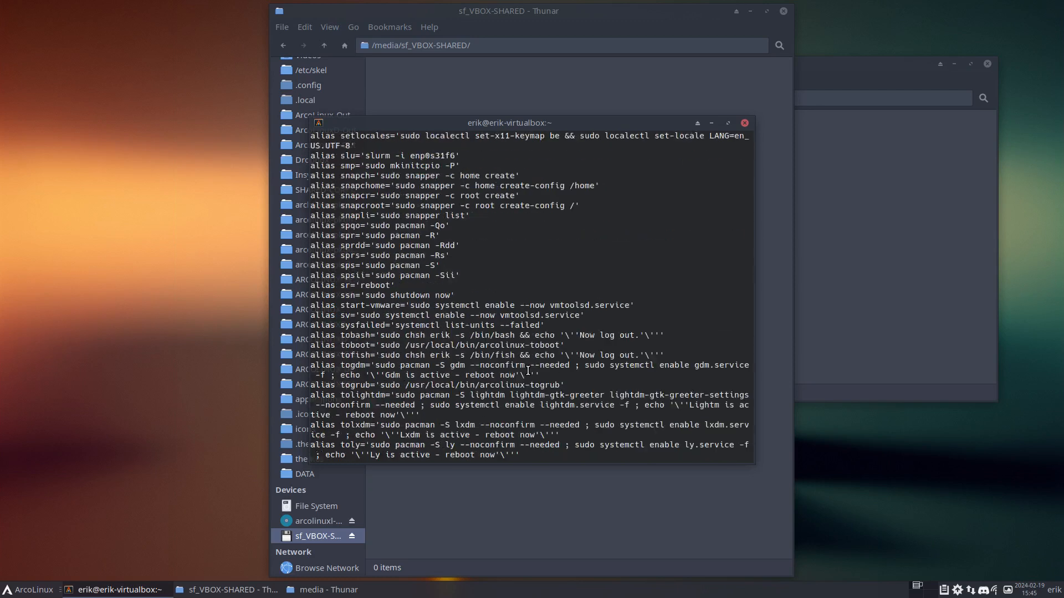
type("alia")
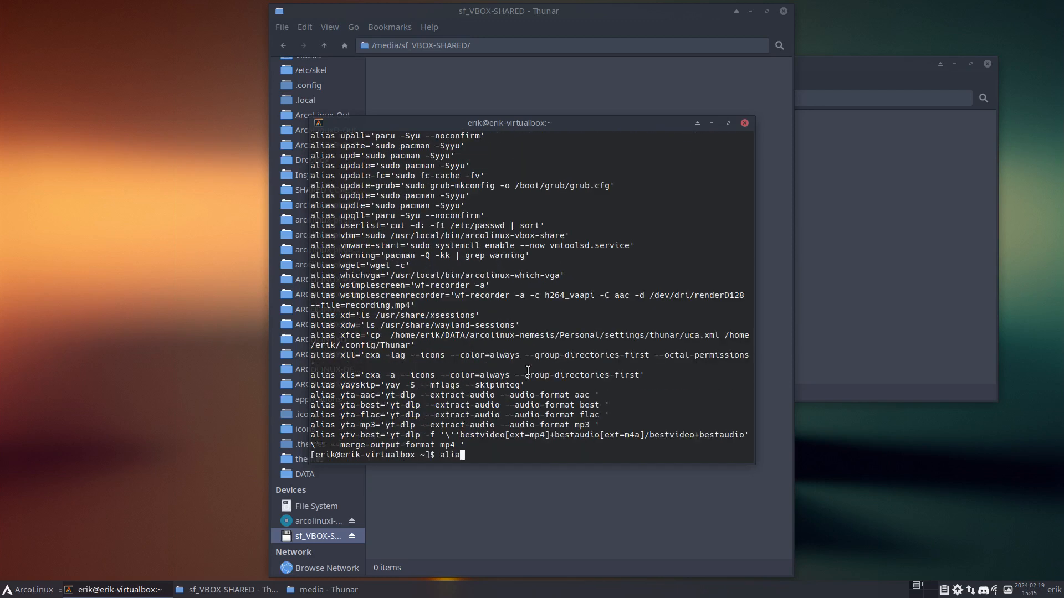
type("s vbm")
key("Return")
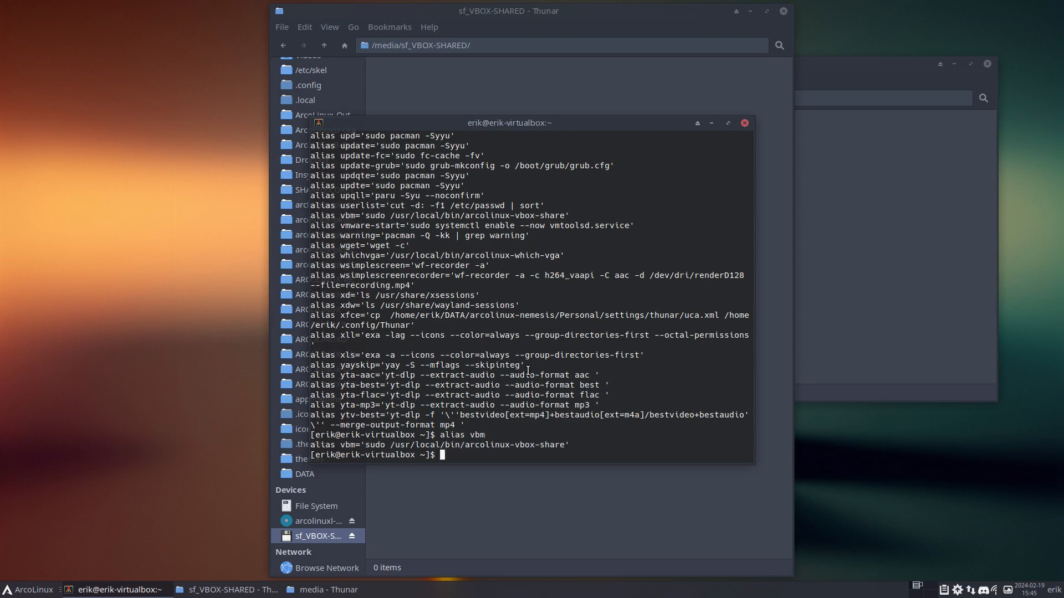
left_click_drag(366, 445, 559, 453)
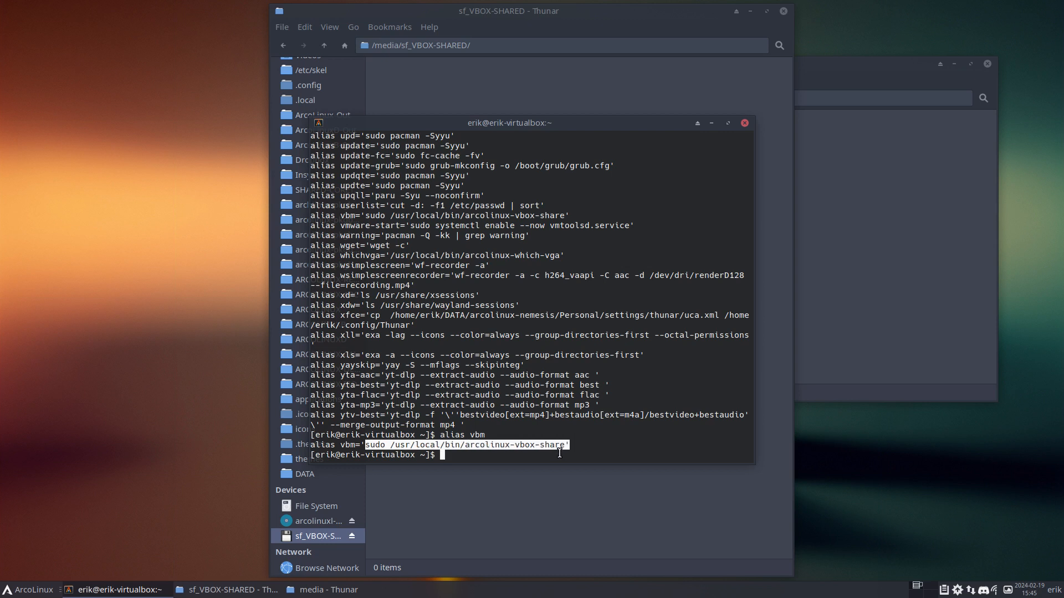
left_click(548, 453)
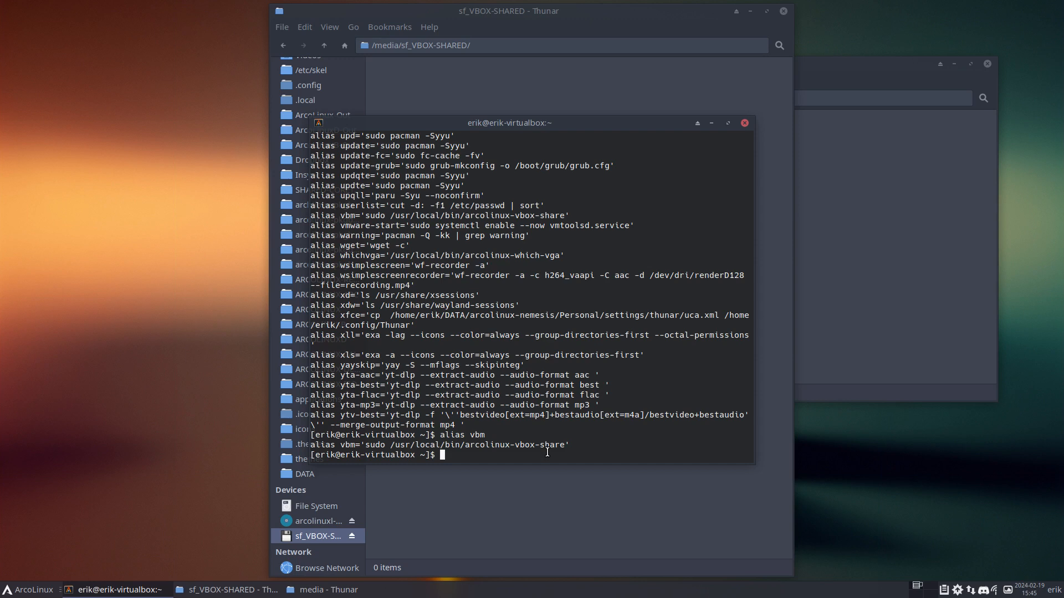
Run vbm with the sudo password, adding the user to the vboxsf group
type("vbm")
key("Return")
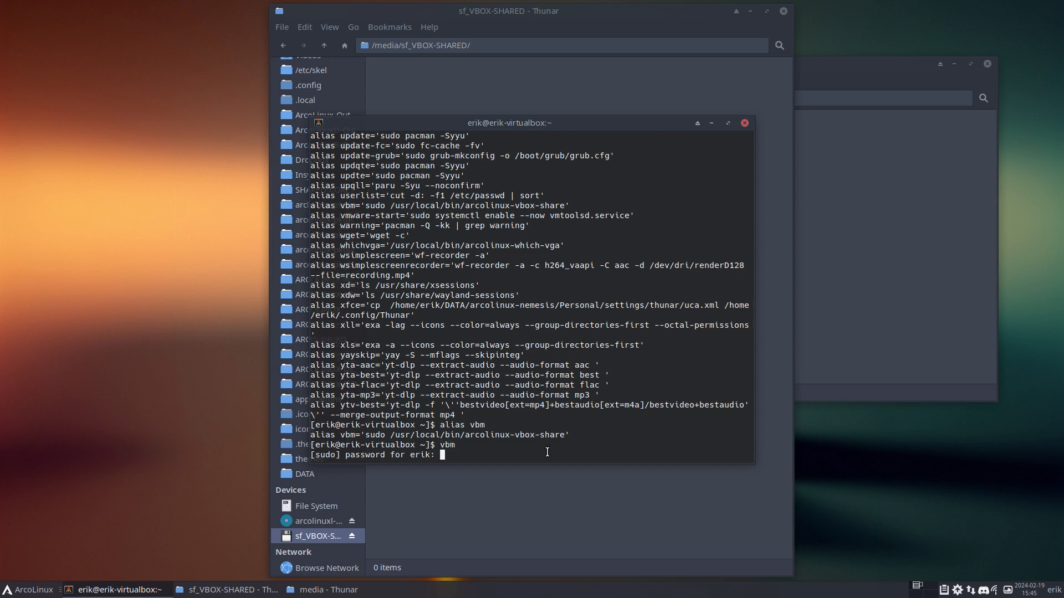
key("Return")
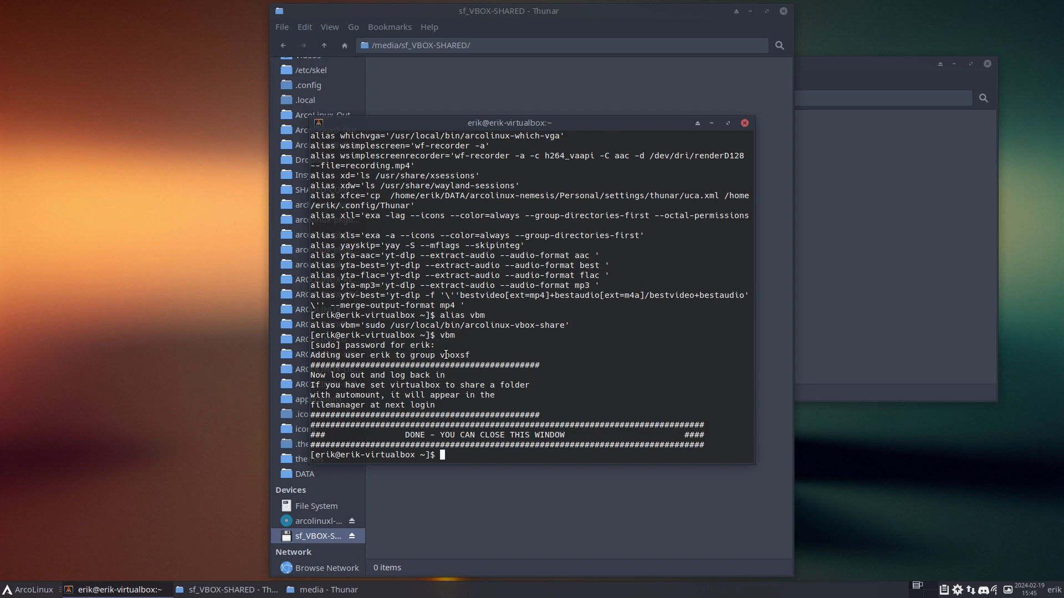
left_click_drag(444, 354, 483, 355)
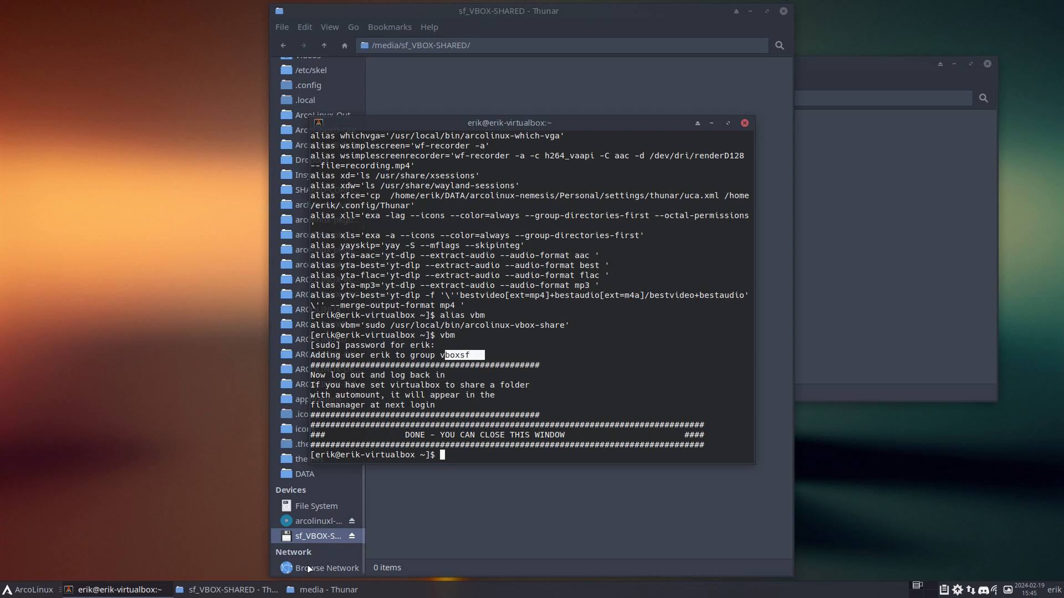
Close the terminal and both Thunar windows
left_click(745, 123)
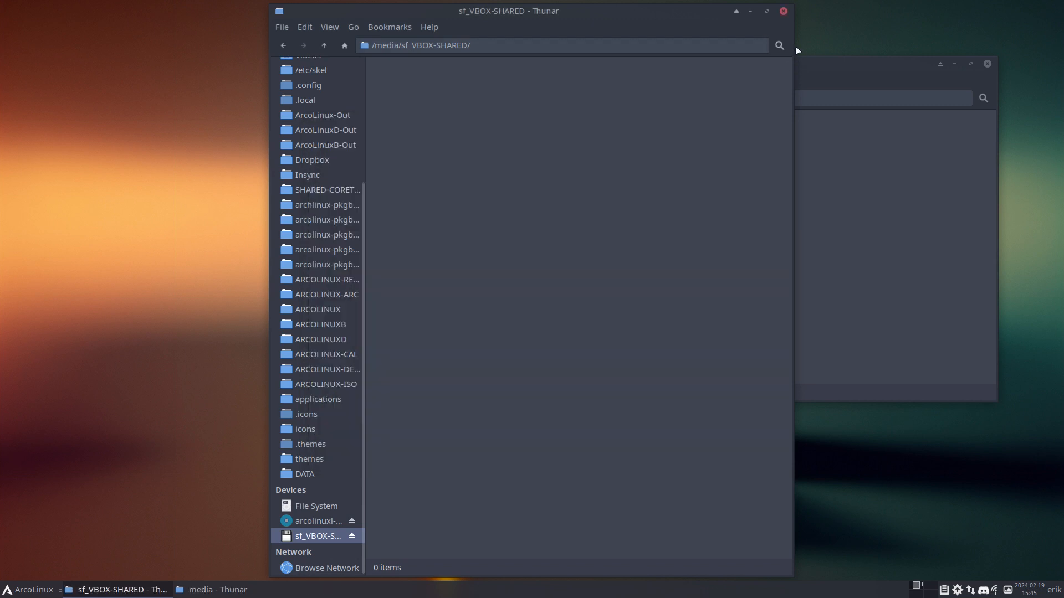
left_click(784, 11)
left_click(987, 63)
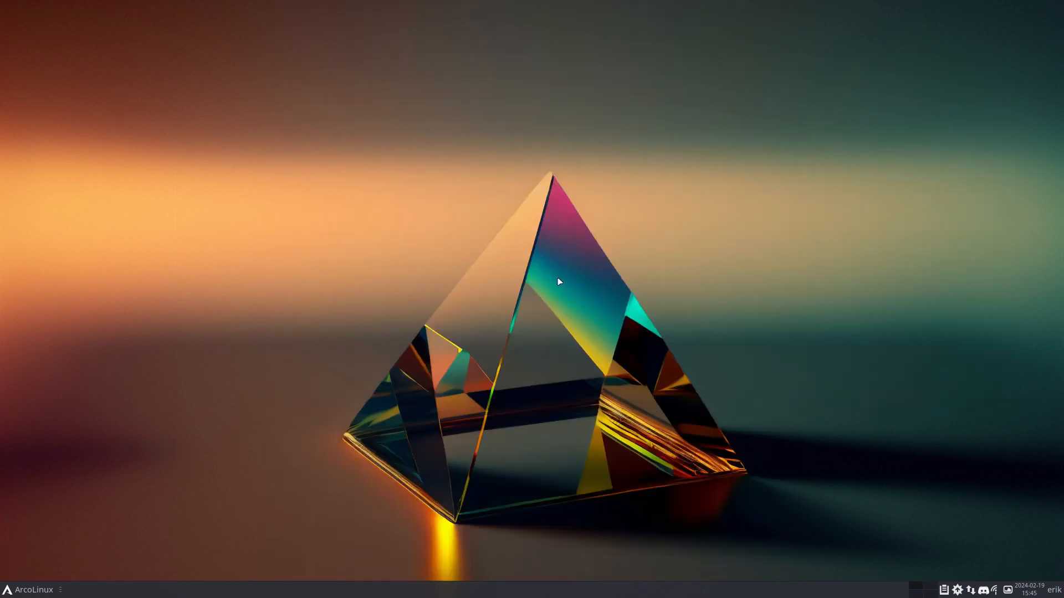
Log out of the Xfce session and log back in with the account password
left_click(10, 586)
left_click(94, 566)
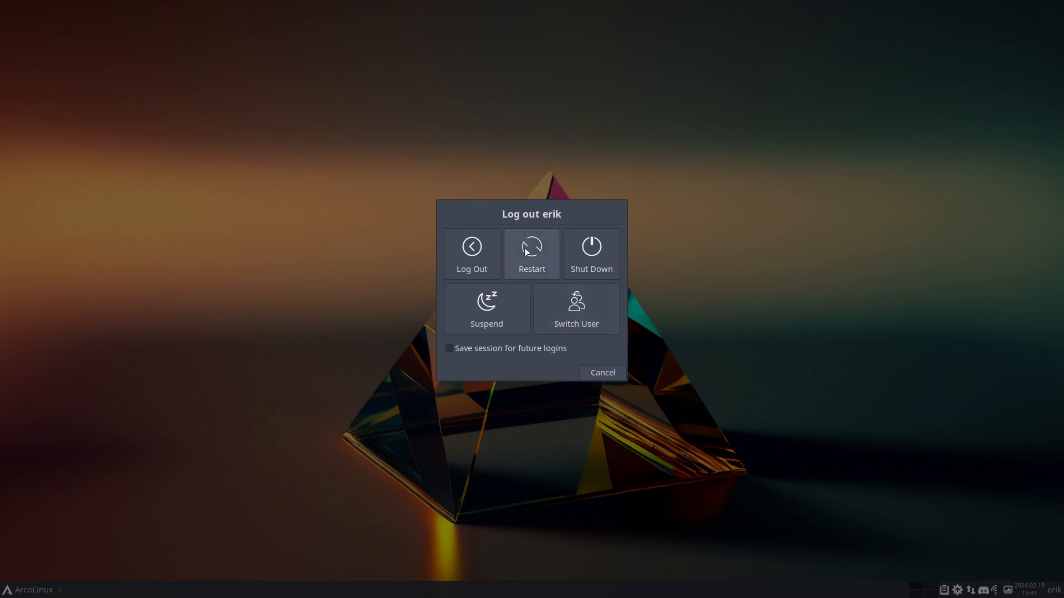
left_click(481, 277)
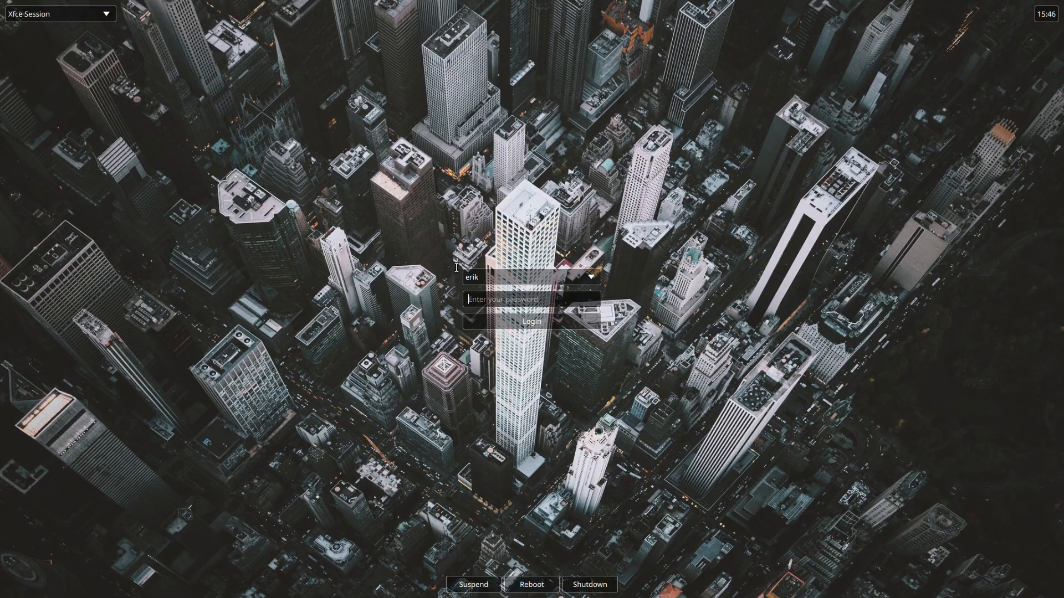
type("**********")
key("Return")
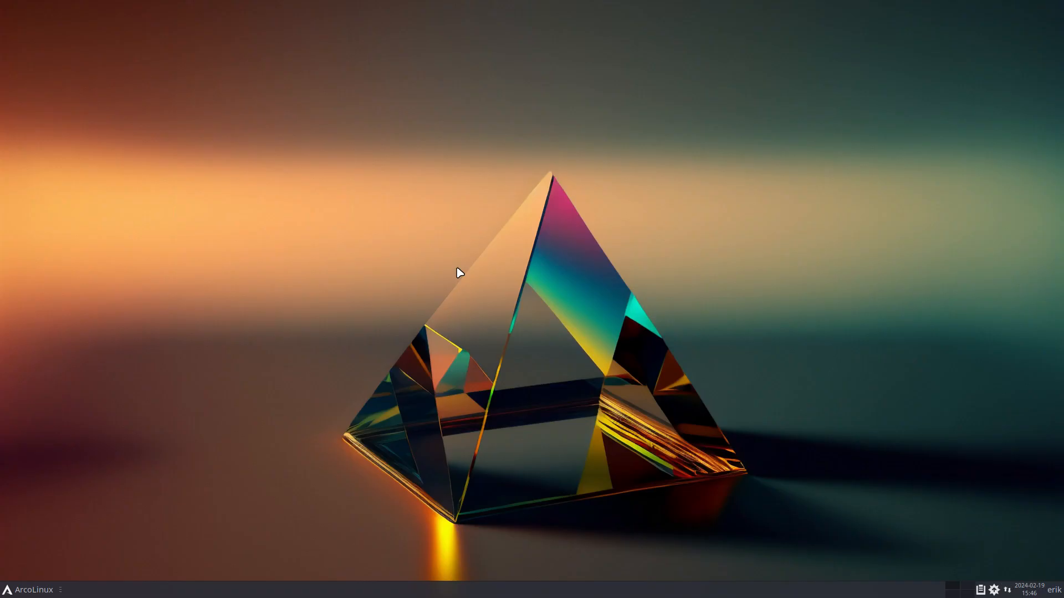
Close the auto-started Discord, Insync and Telegram windows
left_click(22, 593)
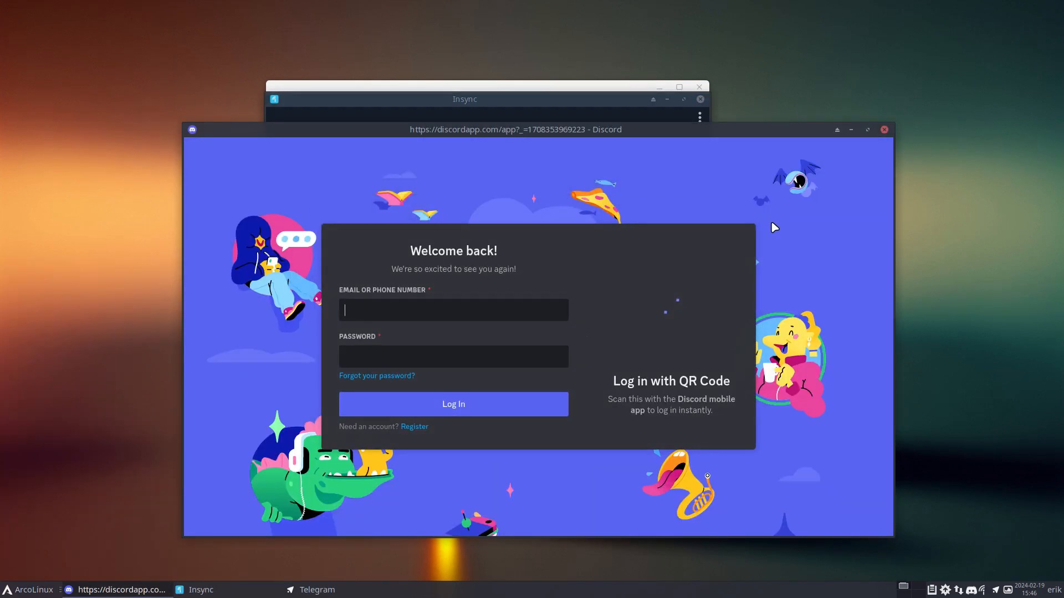
left_click(884, 130)
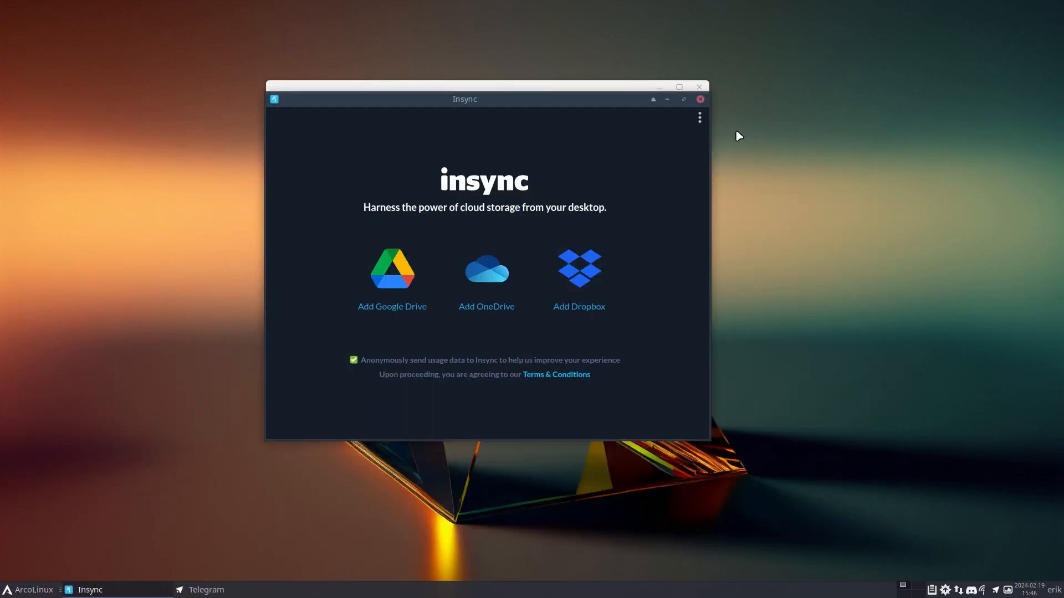
left_click(701, 100)
left_click(699, 86)
left_click(19, 591)
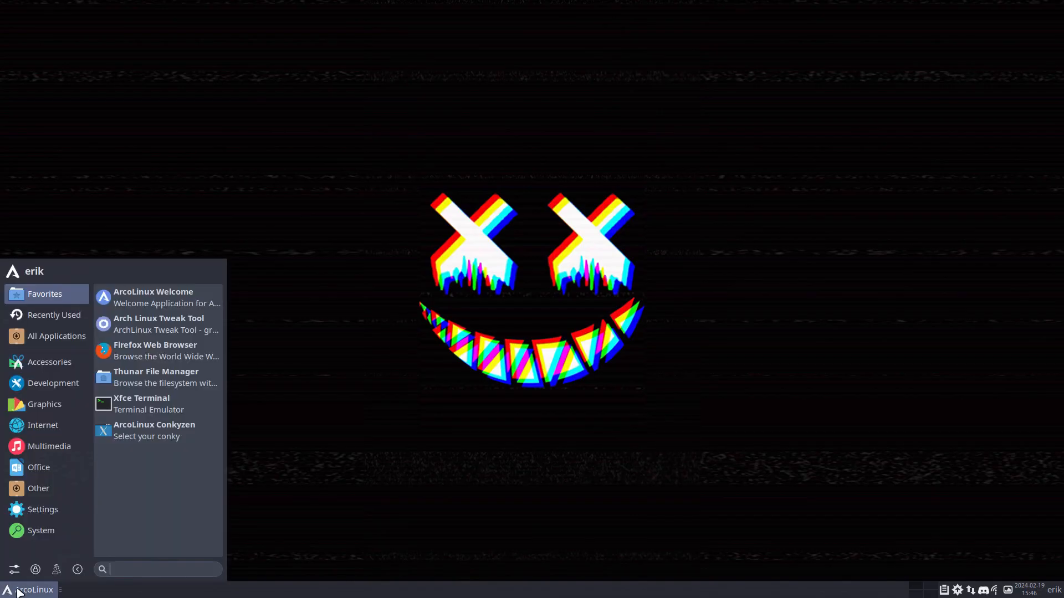
Create a folder named 'test erik' inside sf_VBOX-SHARED in the guest's Thunar
left_click(155, 377)
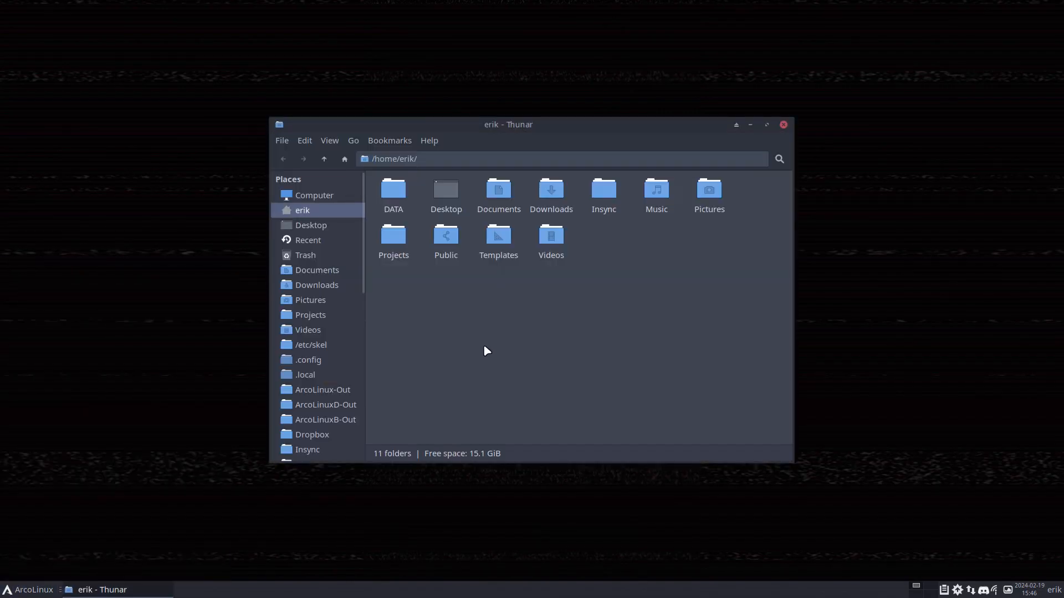
scroll(325, 302, "down", 5)
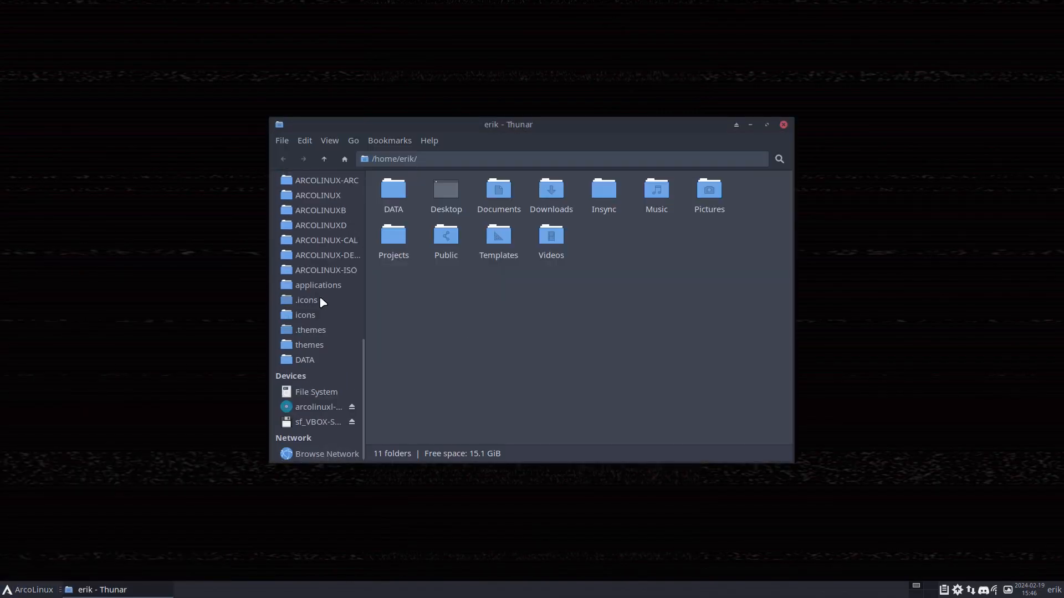
left_click(317, 423)
right_click(473, 212)
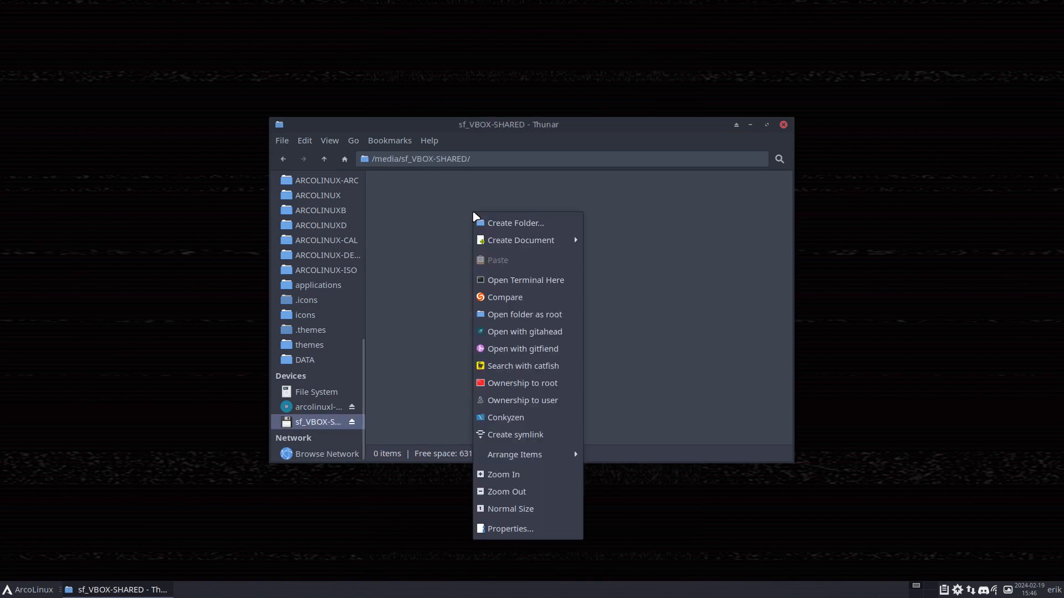
left_click(504, 219)
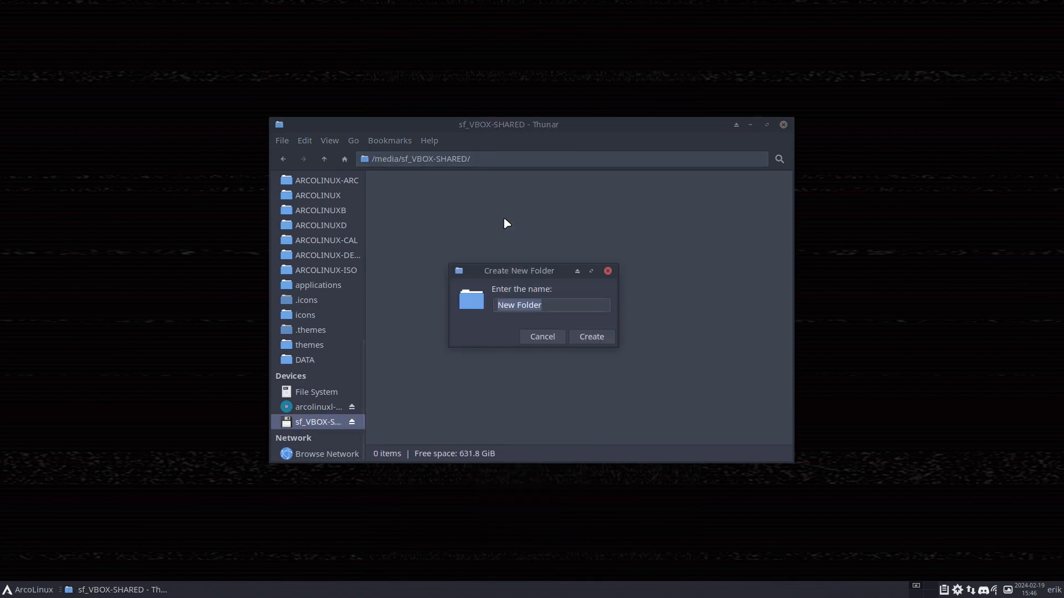
type("test erik")
key("Return")
Exit VM full screen, switch to an empty host workspace, and open a file manager there
key("Control_R+f")
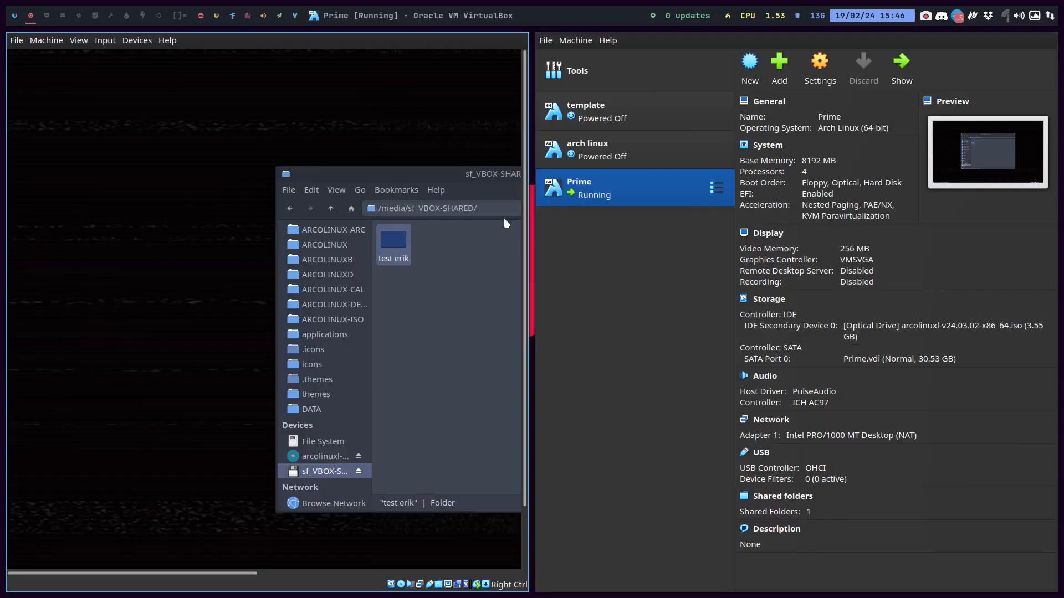
left_click(42, 21)
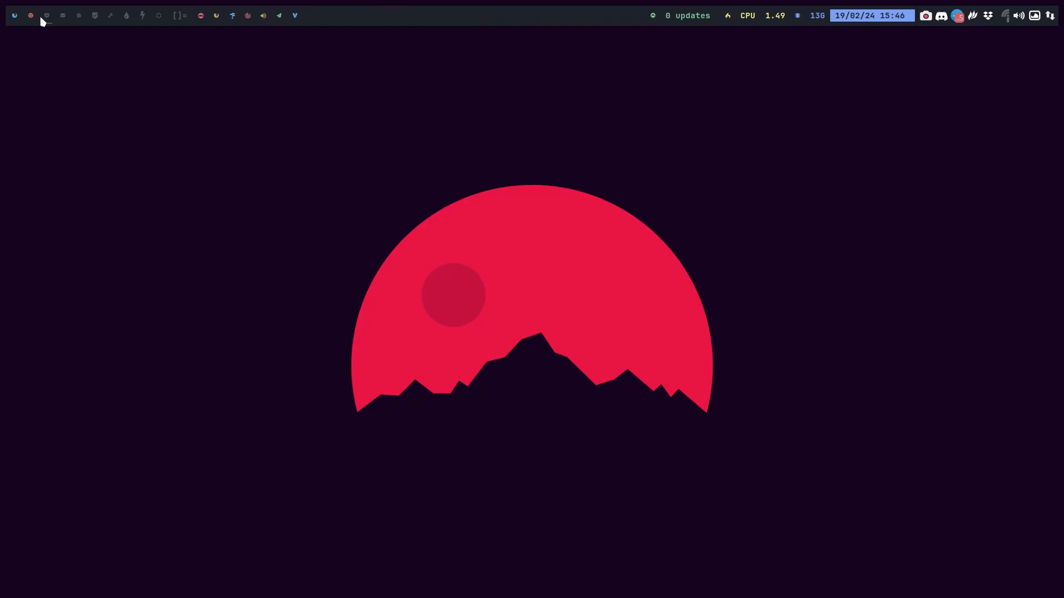
key("super+shift+Return")
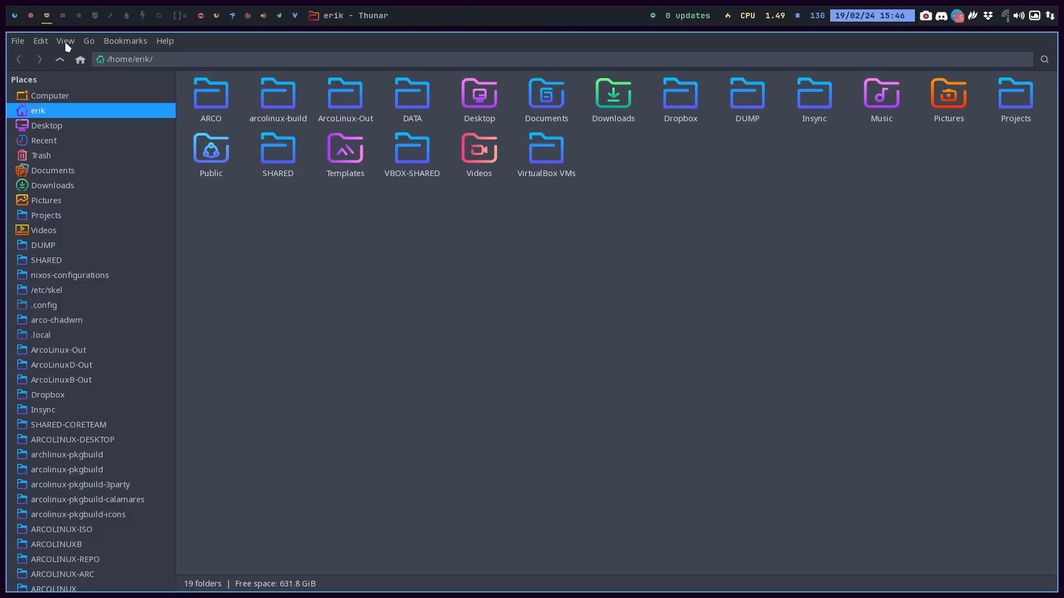
Find the test erik folder inside the host's VBOX-SHARED, then return to the VirtualBox workspace
double_click(405, 157)
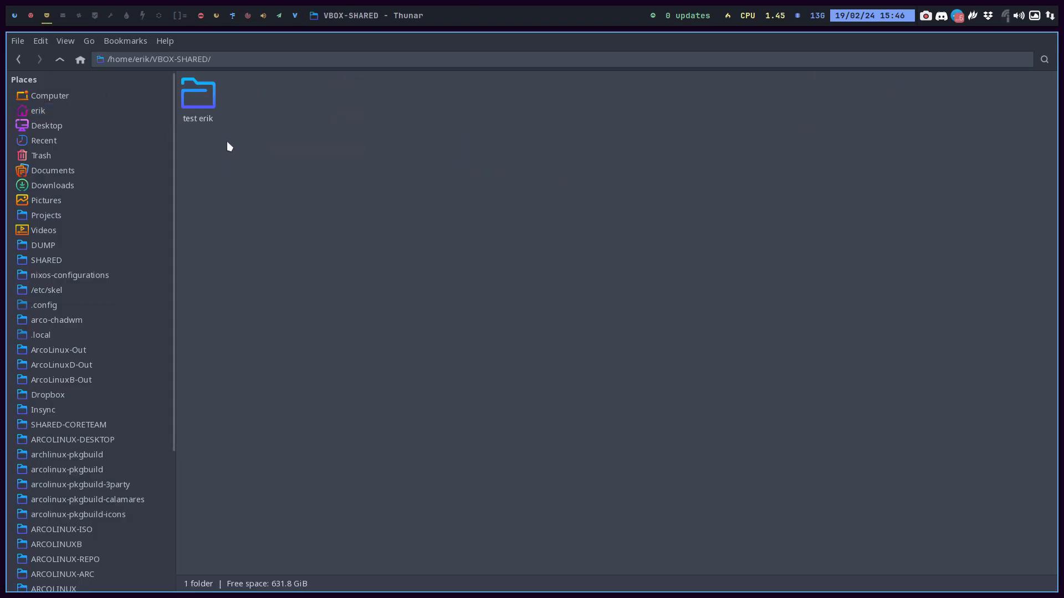
left_click(195, 108)
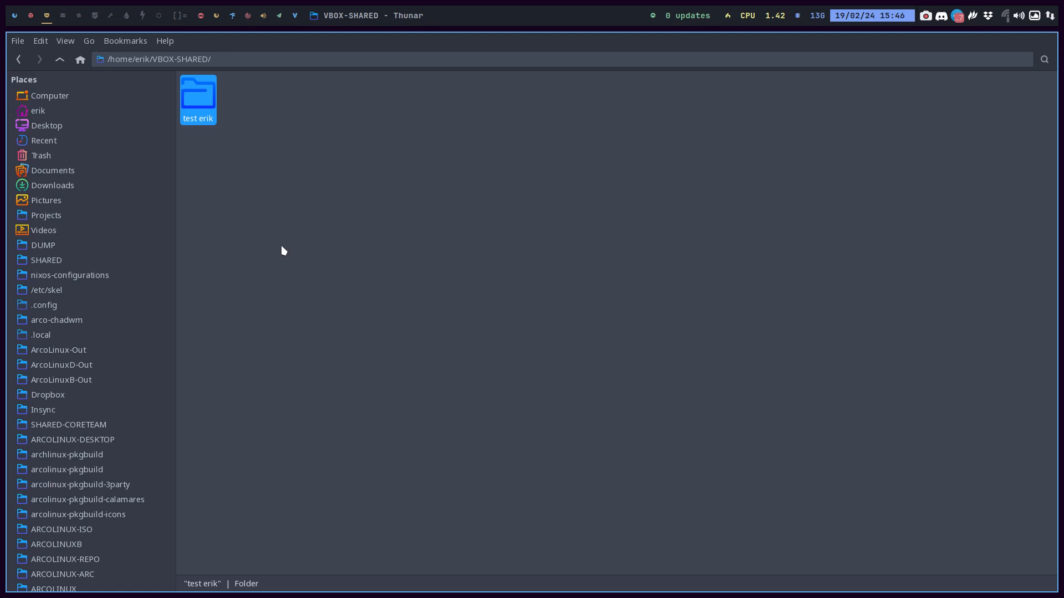
left_click(32, 16)
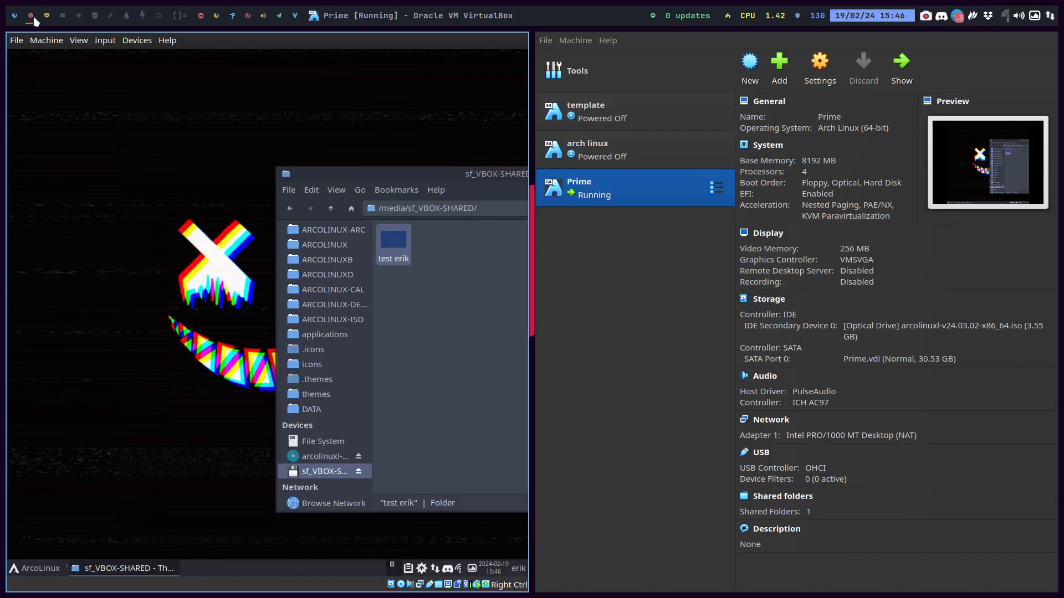
Power off the Prime virtual machine
left_click(16, 40)
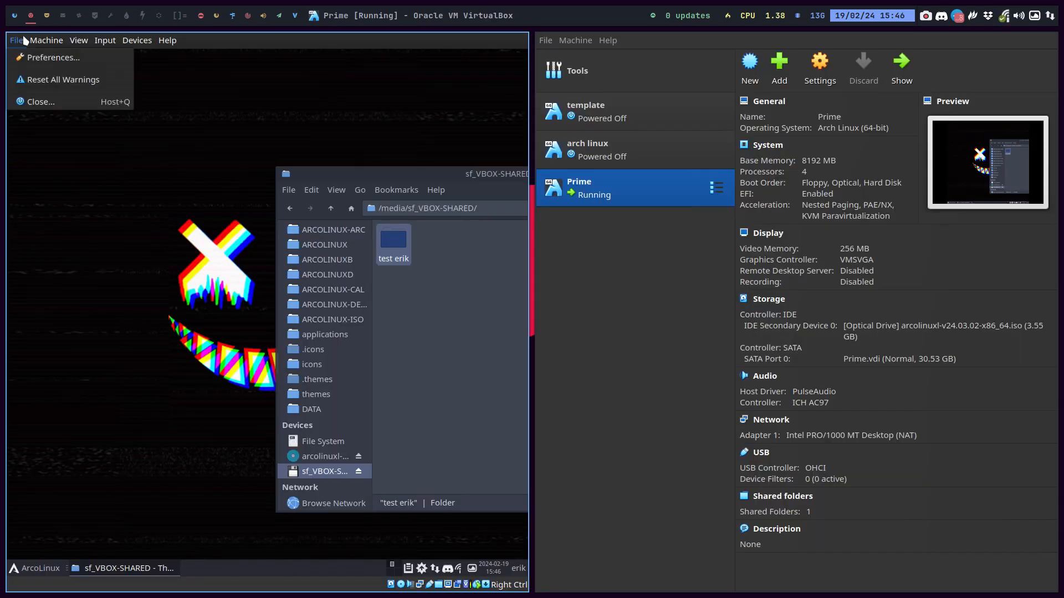
left_click(49, 102)
left_click(576, 334)
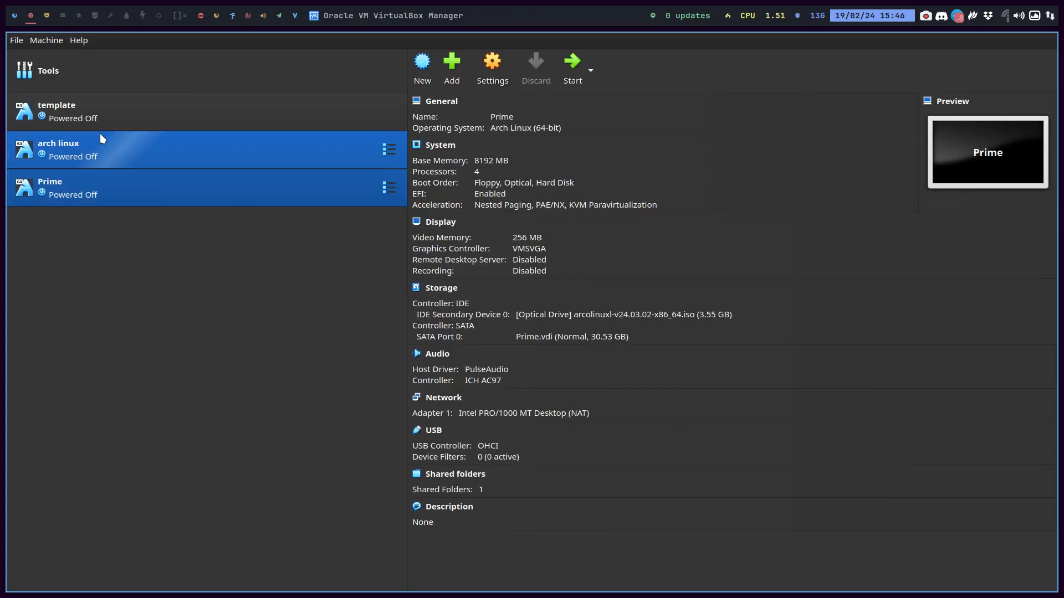
Select the template machine and open its Shared Folders settings
left_click(77, 116)
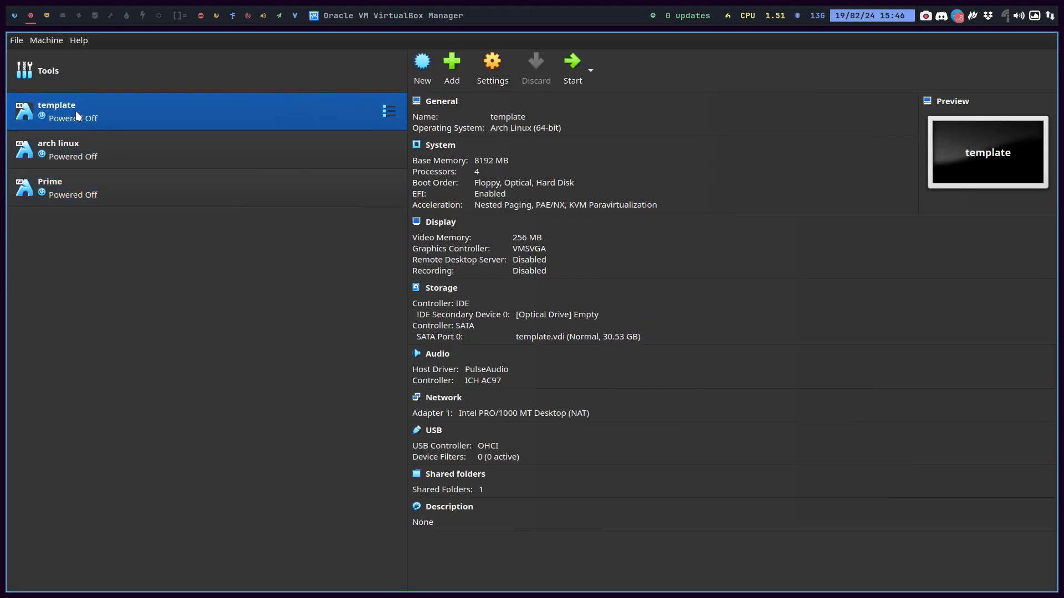
right_click(76, 116)
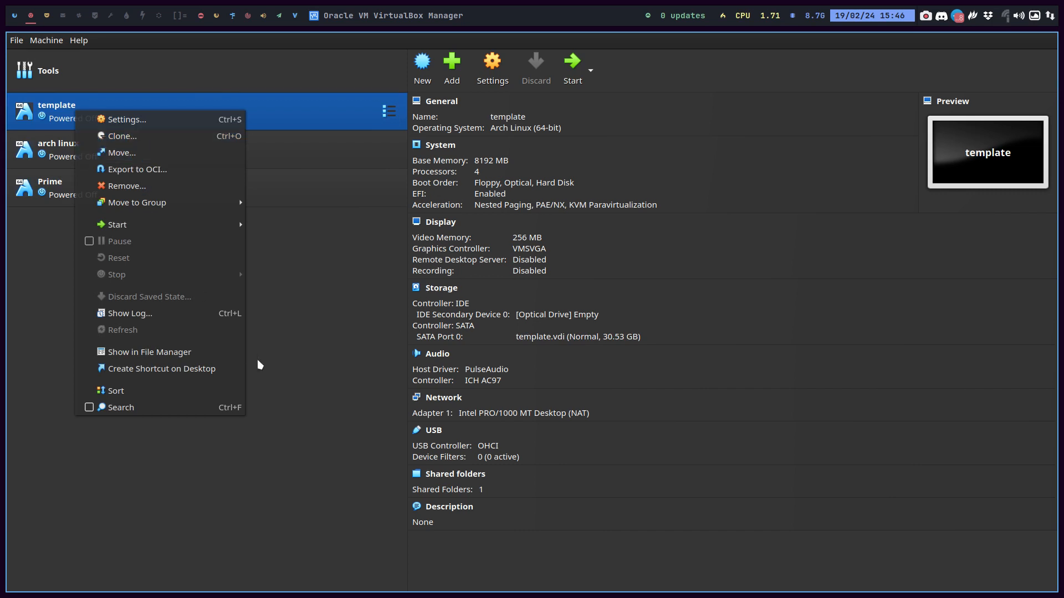
left_click(299, 367)
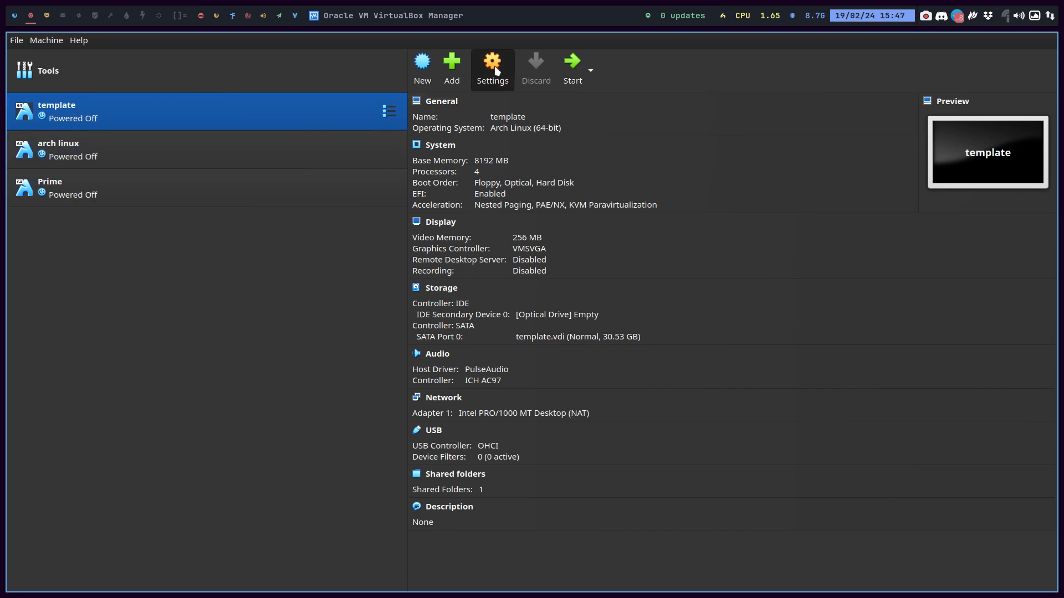
left_click(68, 186)
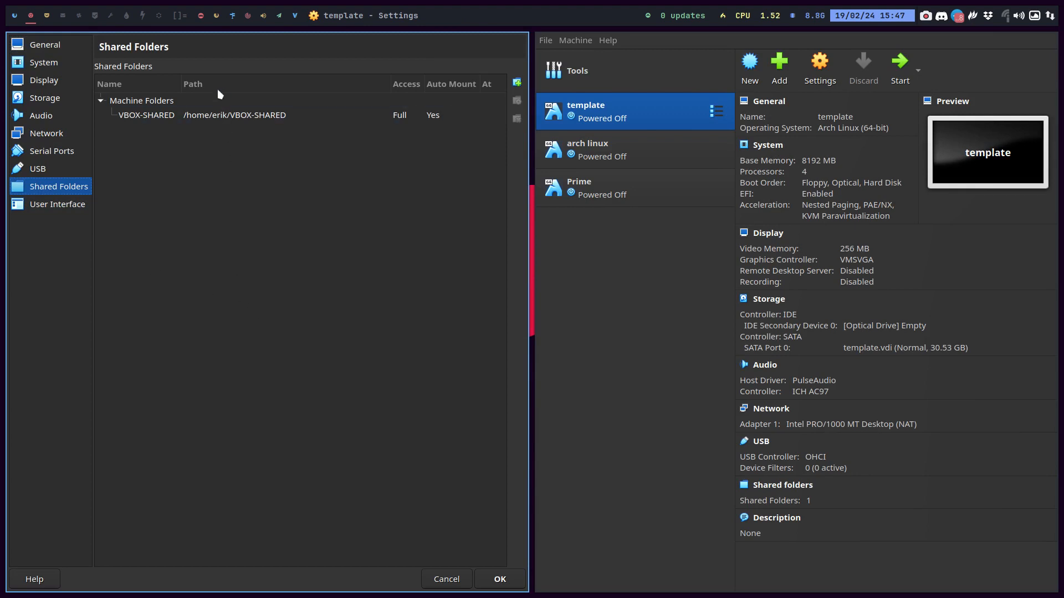
left_click(517, 83)
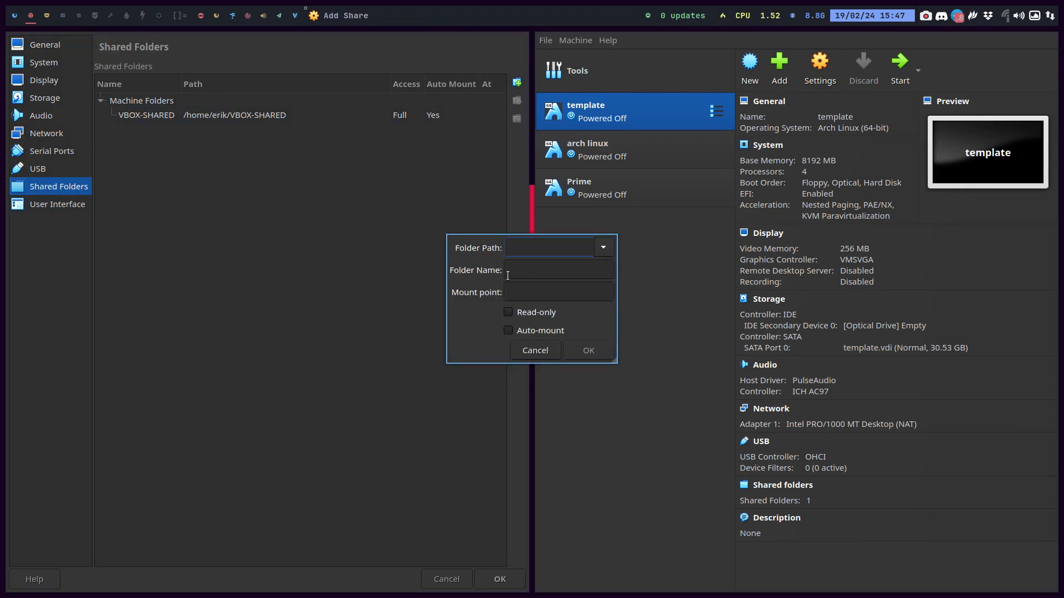
left_click(603, 250)
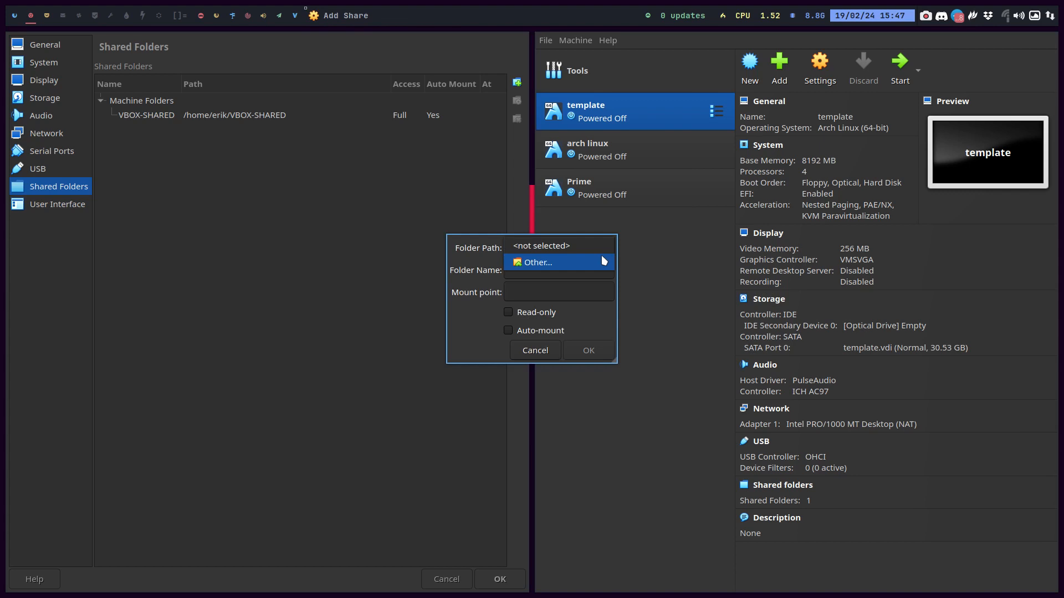
left_click(571, 262)
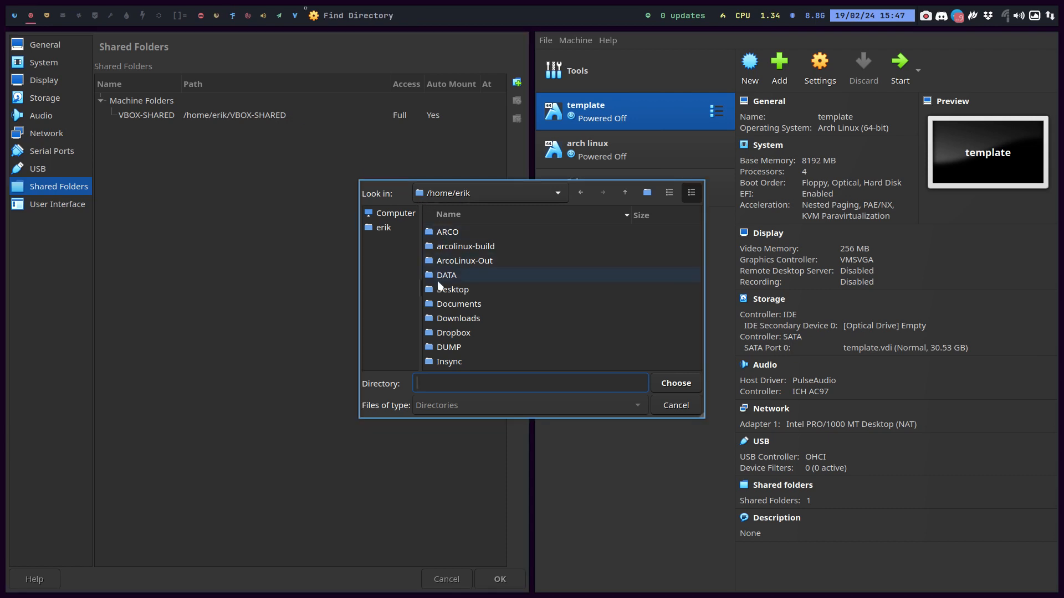
scroll(466, 333, "down", 3)
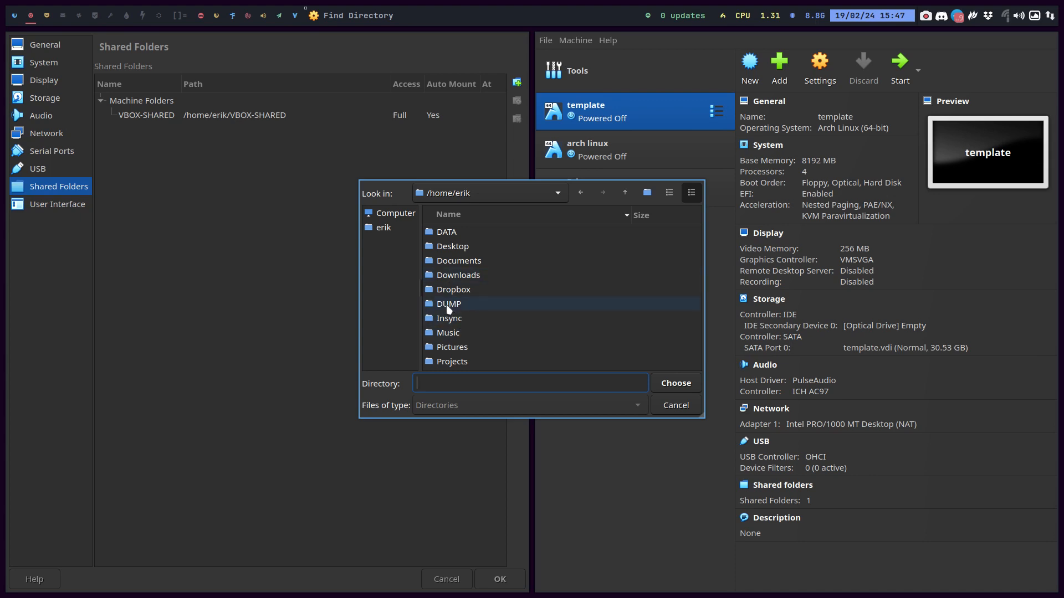
scroll(448, 308, "up", 3)
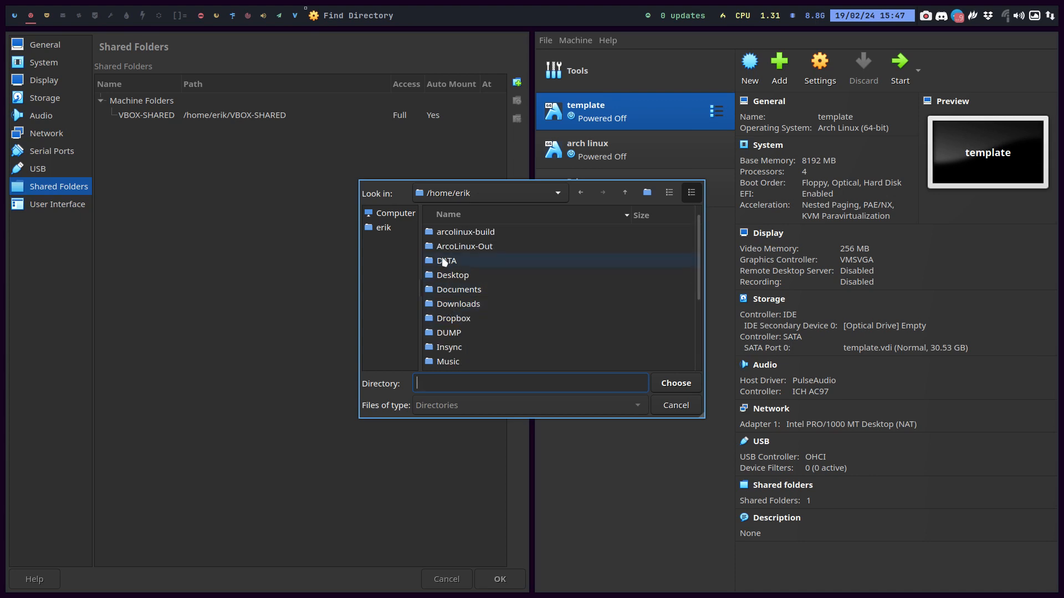
scroll(451, 285, "down", 4)
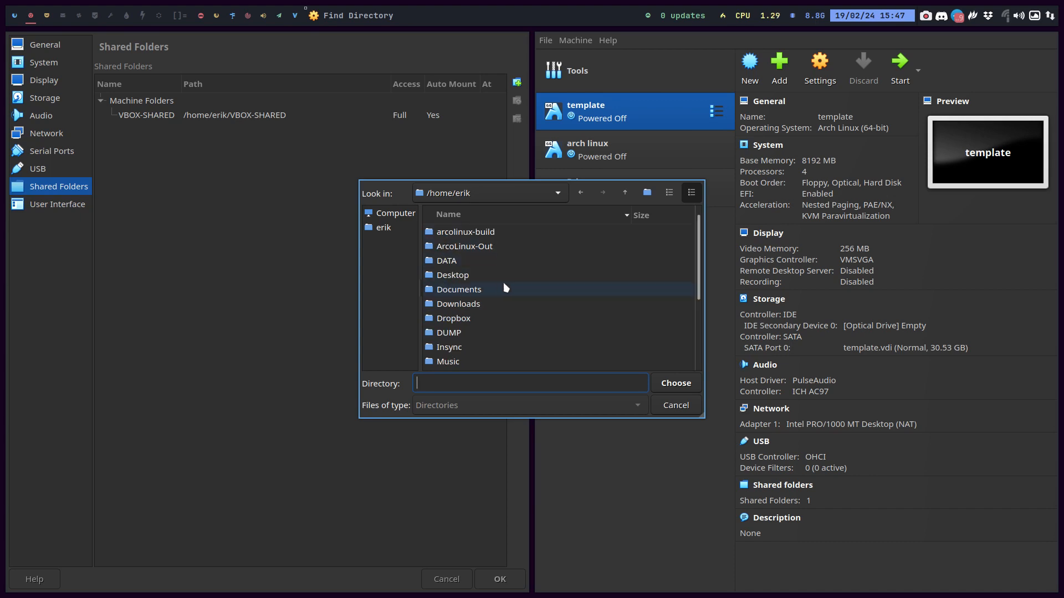
scroll(527, 334, "down", 4)
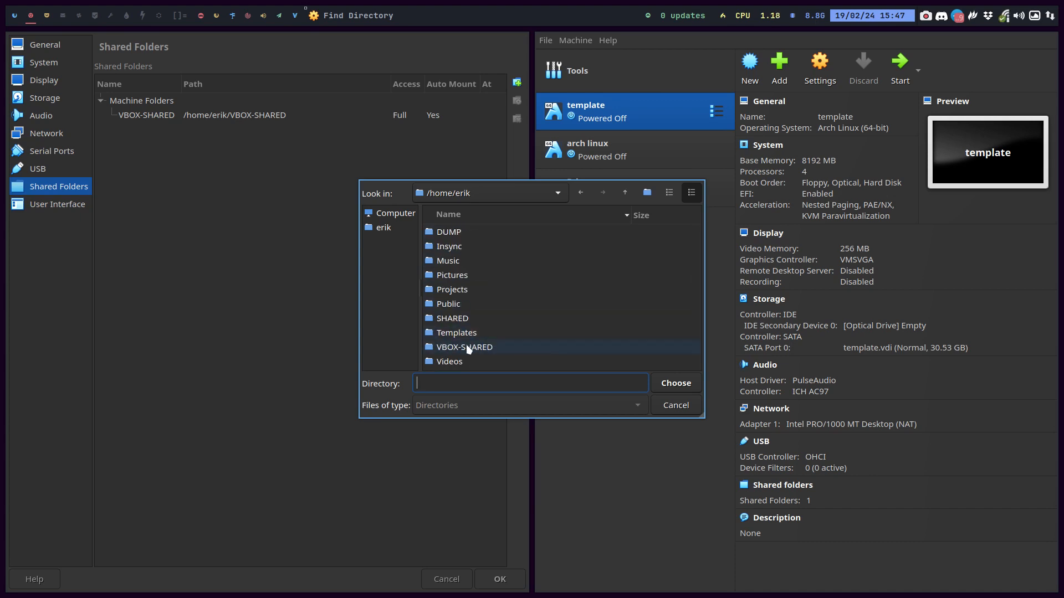
left_click(676, 405)
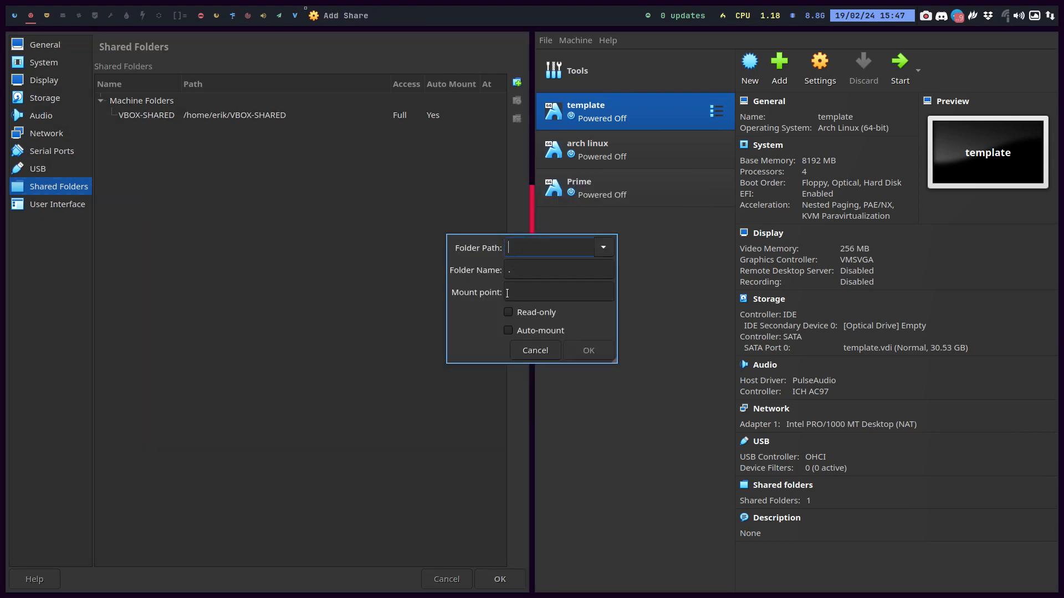
key("Tab")
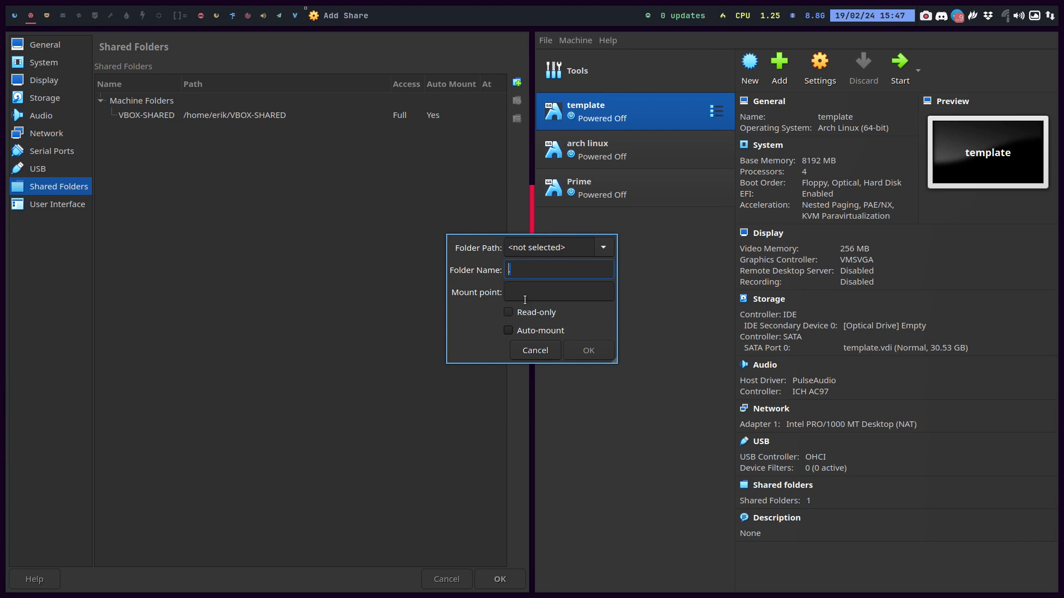
left_click(543, 355)
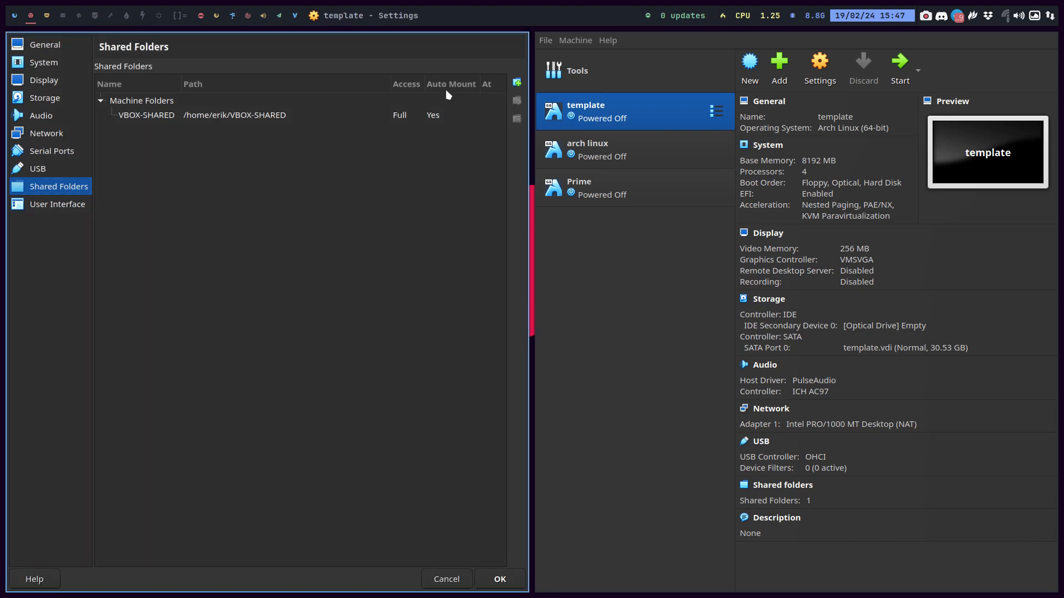
Review the VBOX-SHARED share's path, name and mount point, cancel Settings, and select Prime
double_click(329, 119)
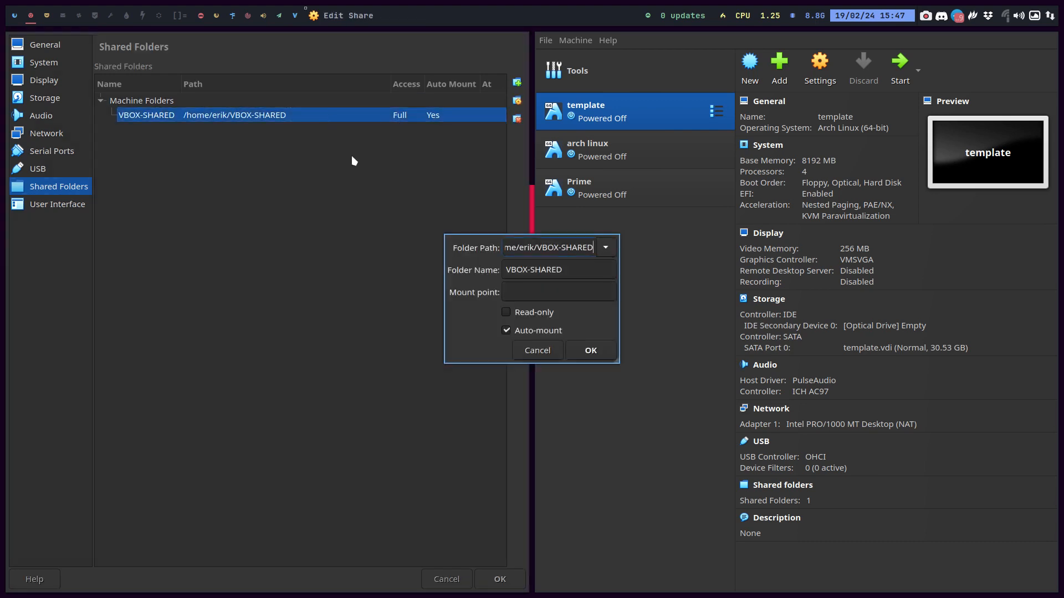
left_click_drag(537, 248, 479, 247)
left_click_drag(552, 249, 652, 253)
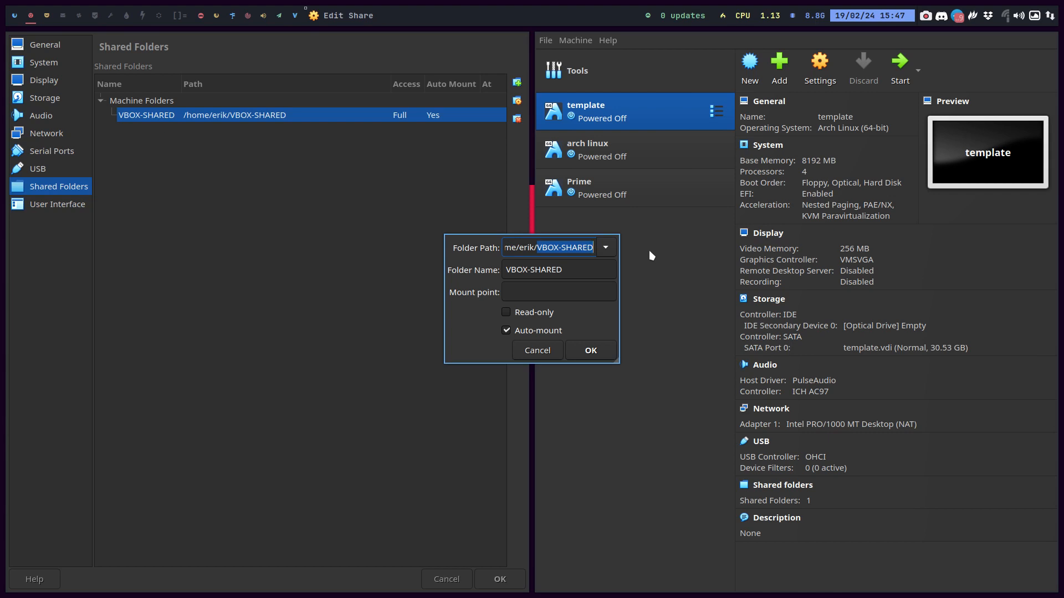
left_click(564, 268)
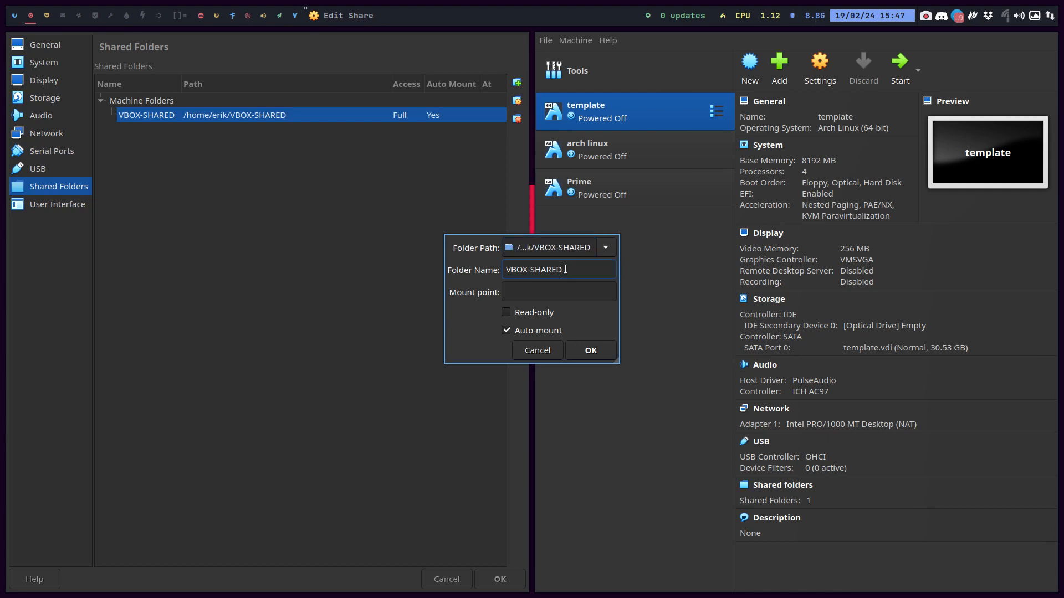
left_click(546, 289)
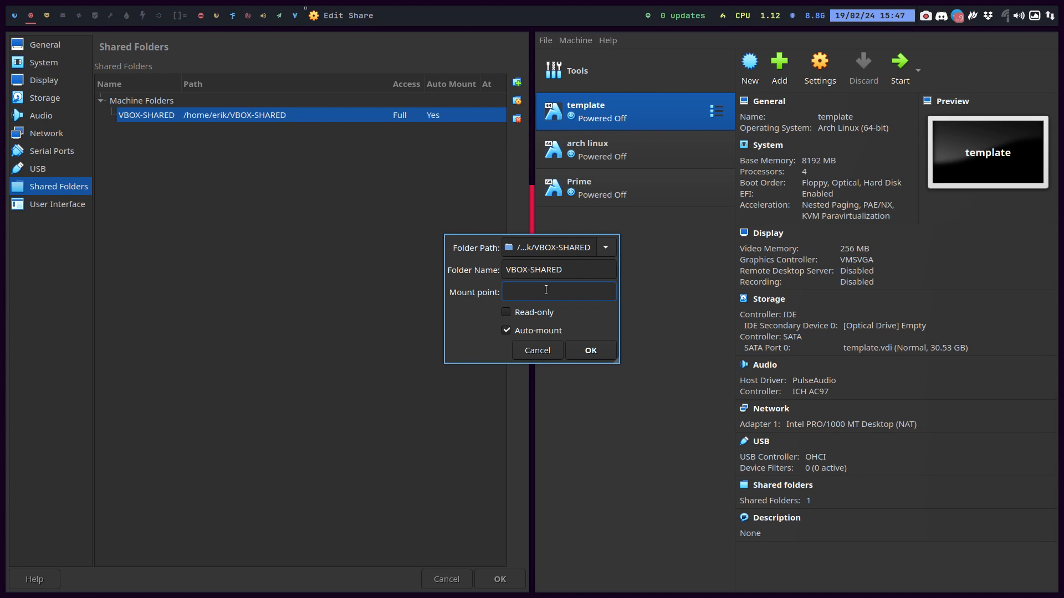
left_click(588, 352)
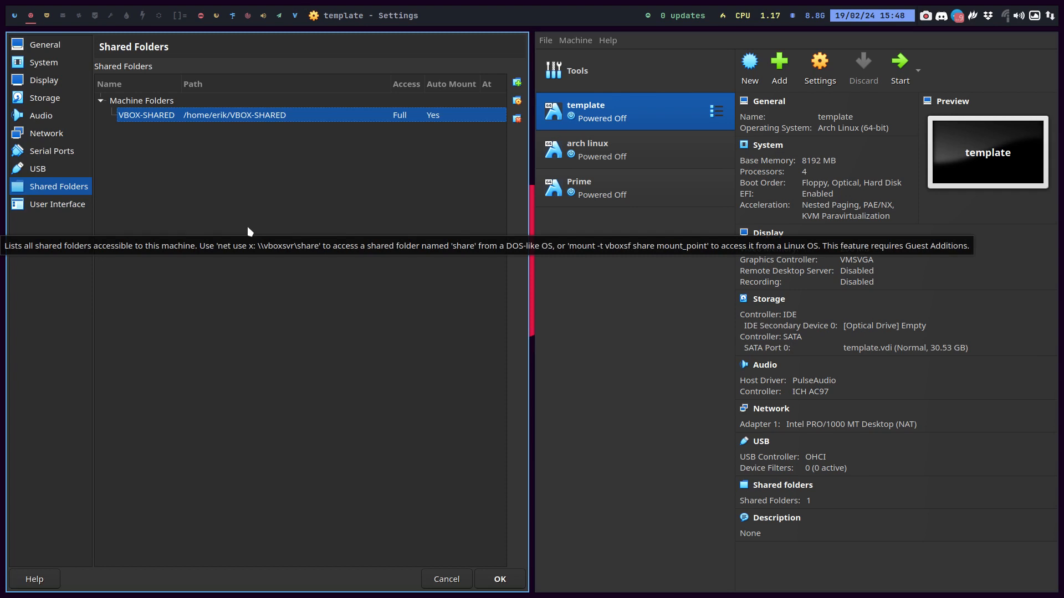
left_click(448, 581)
left_click(117, 196)
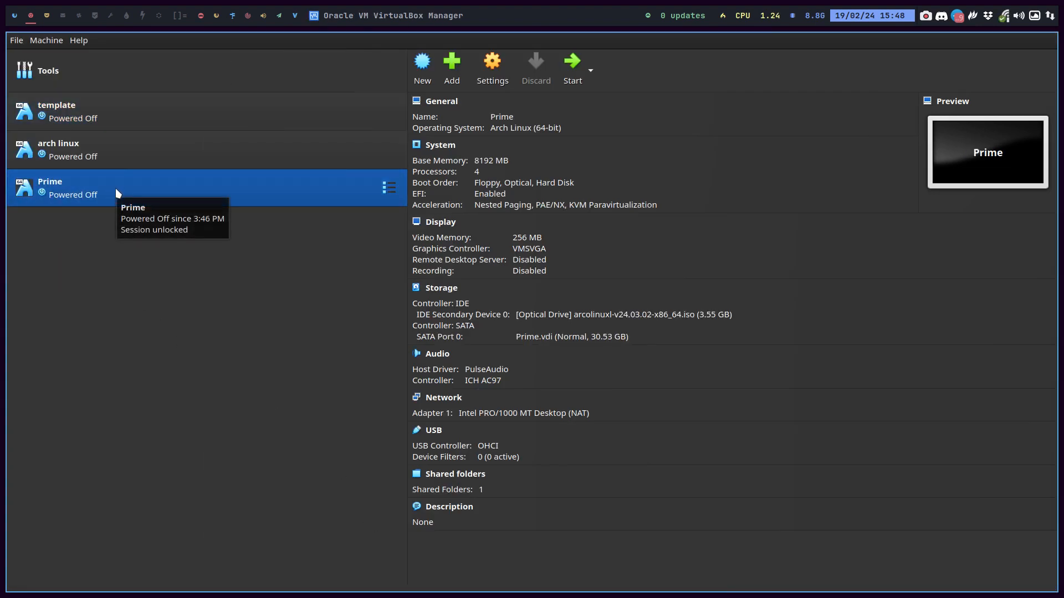
Start Prime, boot ArcoLinux immediately from the boot menu, and leave full screen
double_click(118, 194)
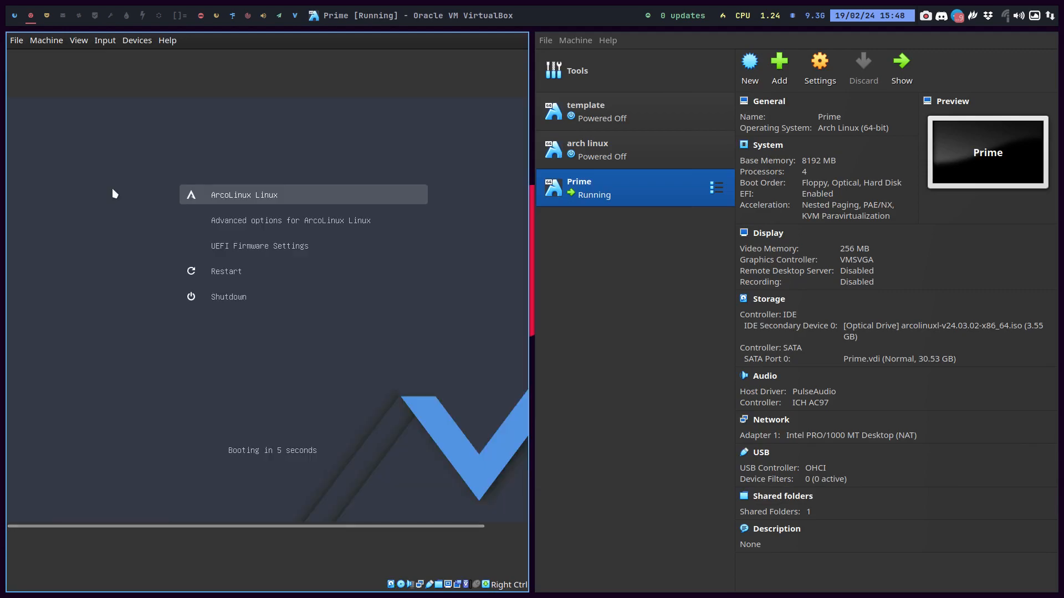
key("Return")
key("ctrl+f")
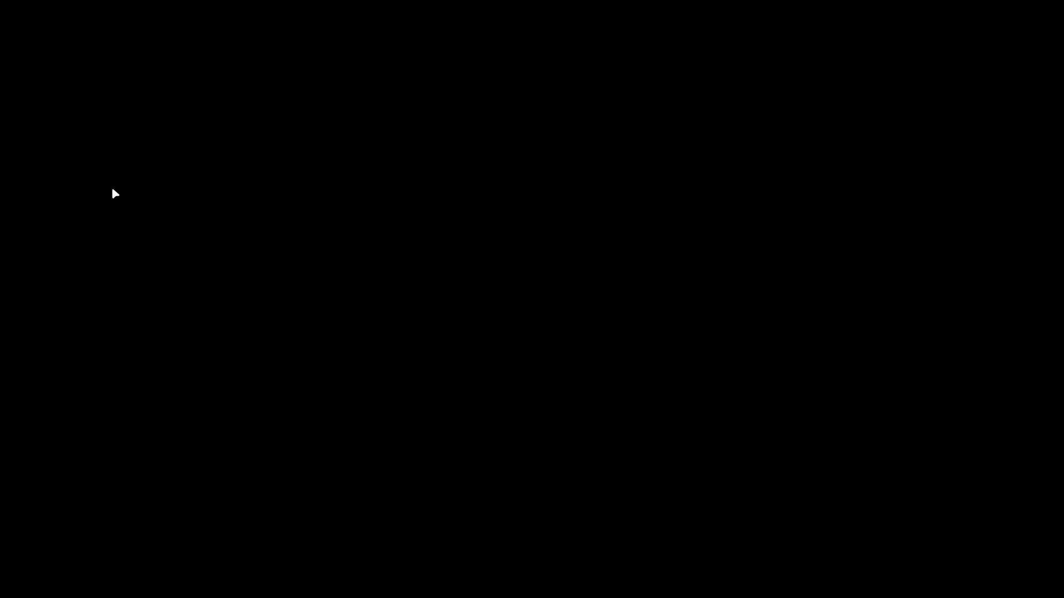
key("ctrl+f")
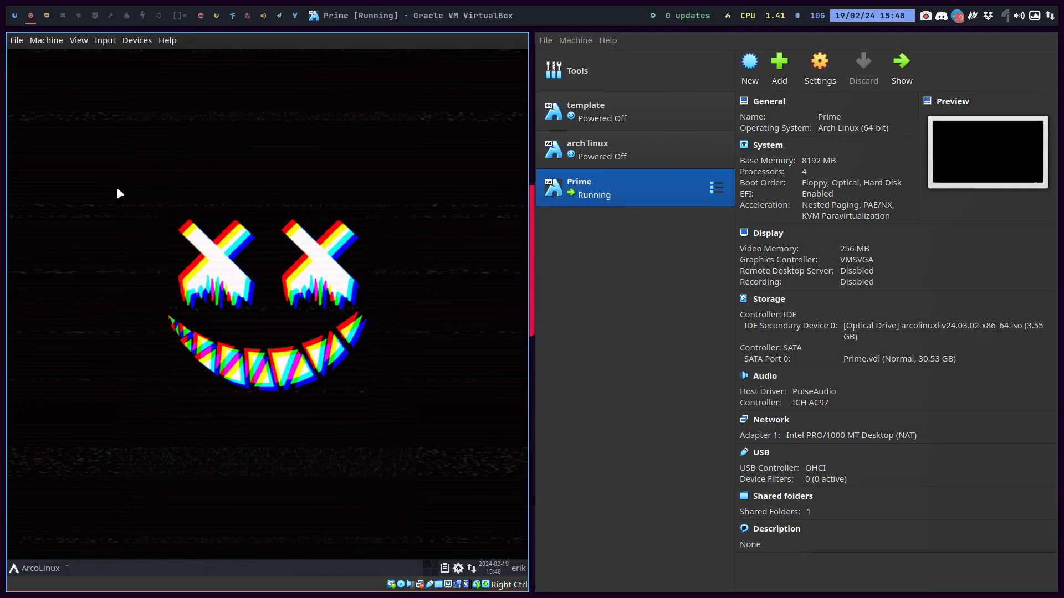
left_click(46, 40)
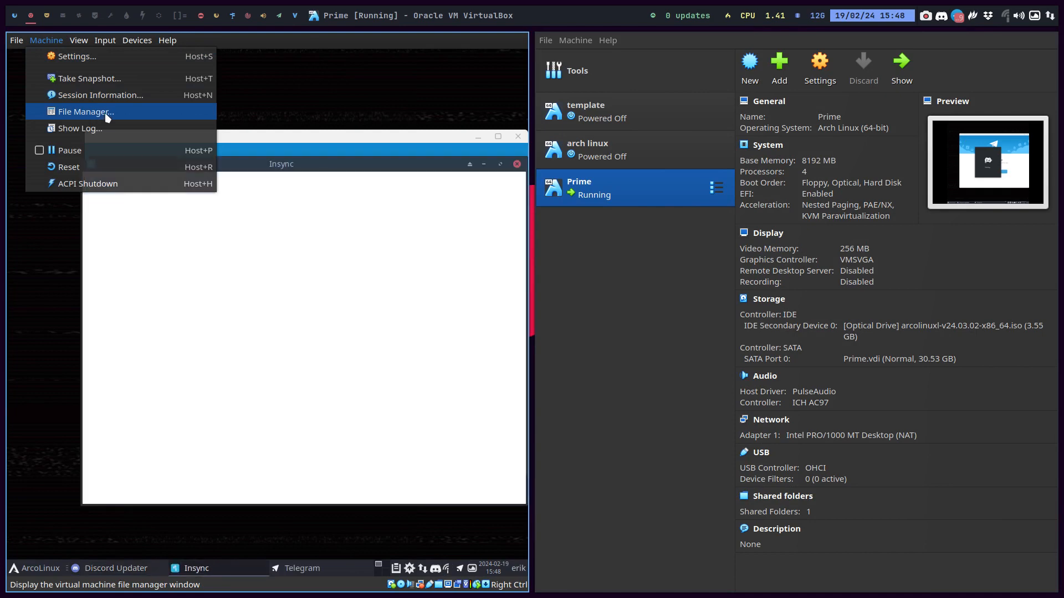
left_click(107, 115)
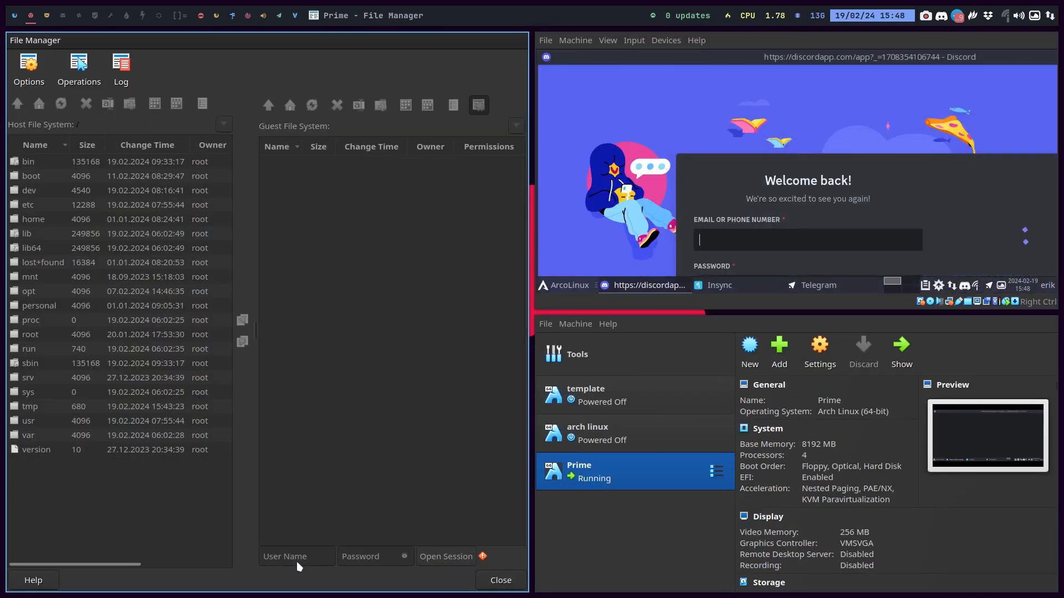
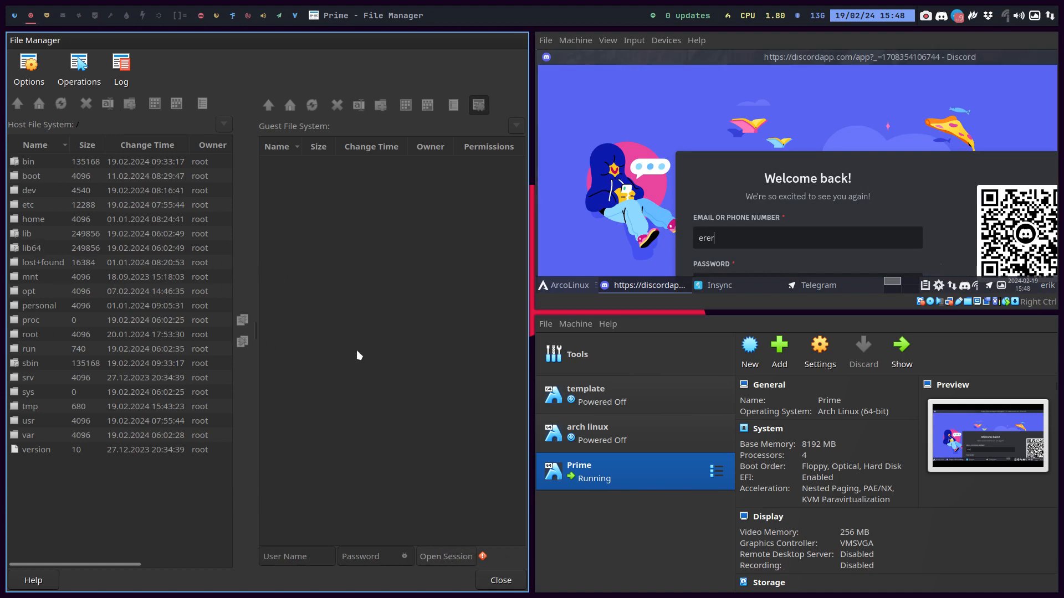
right_click(26, 37)
left_click(344, 333)
key("super+q")
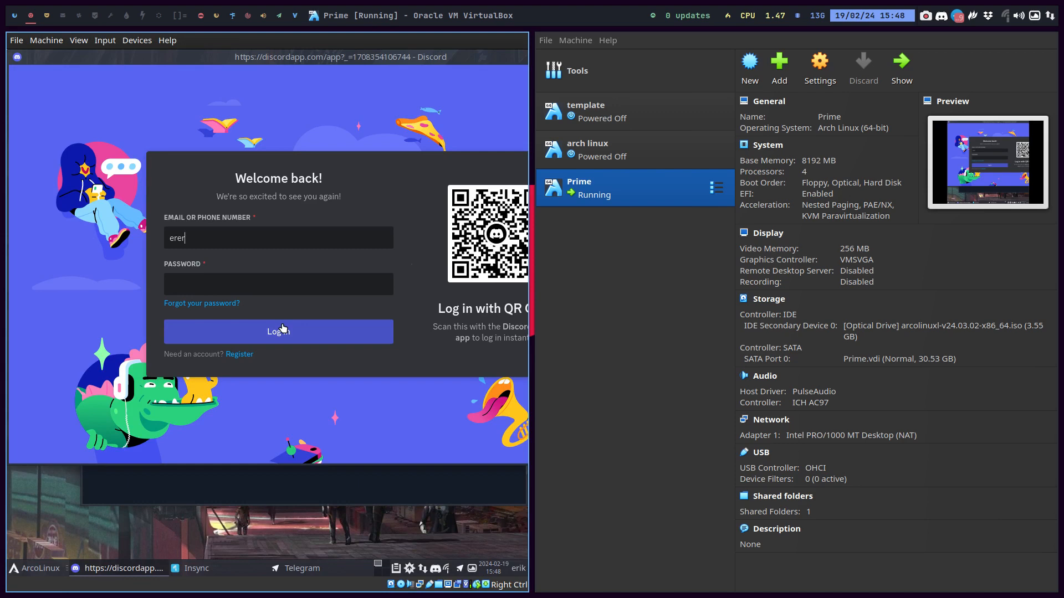
Close Discord and Insync in the guest, then run vbm in a new Alacritty terminal
key("super+q")
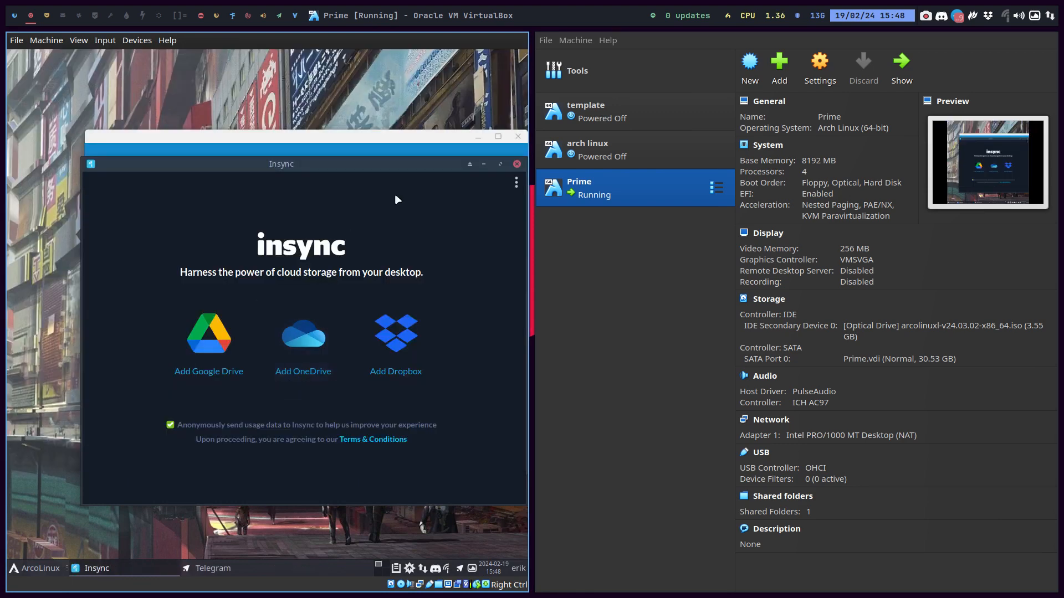
left_click(516, 164)
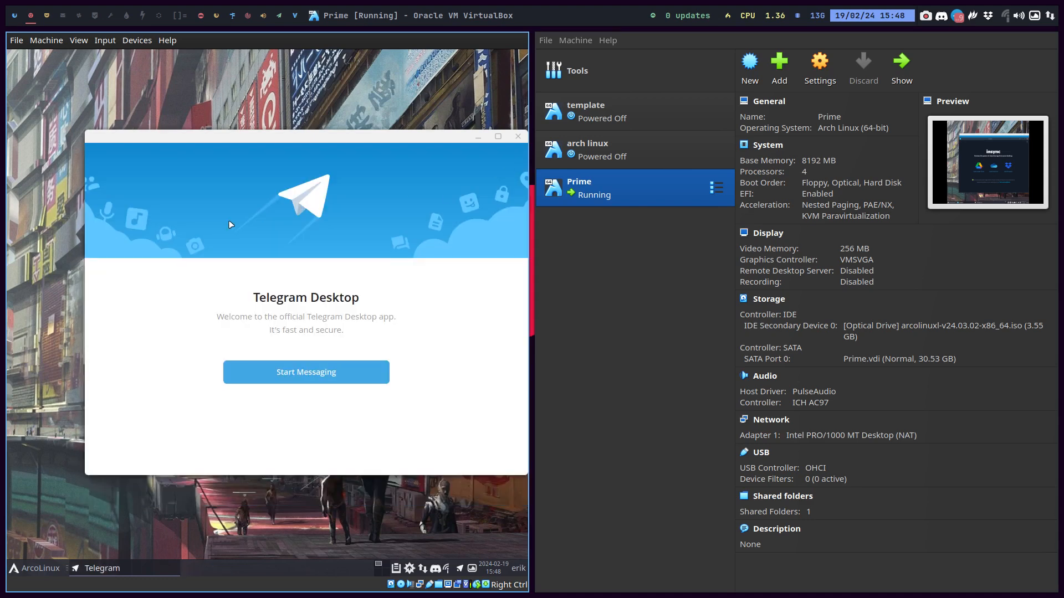
key("super+Return")
type("vbm")
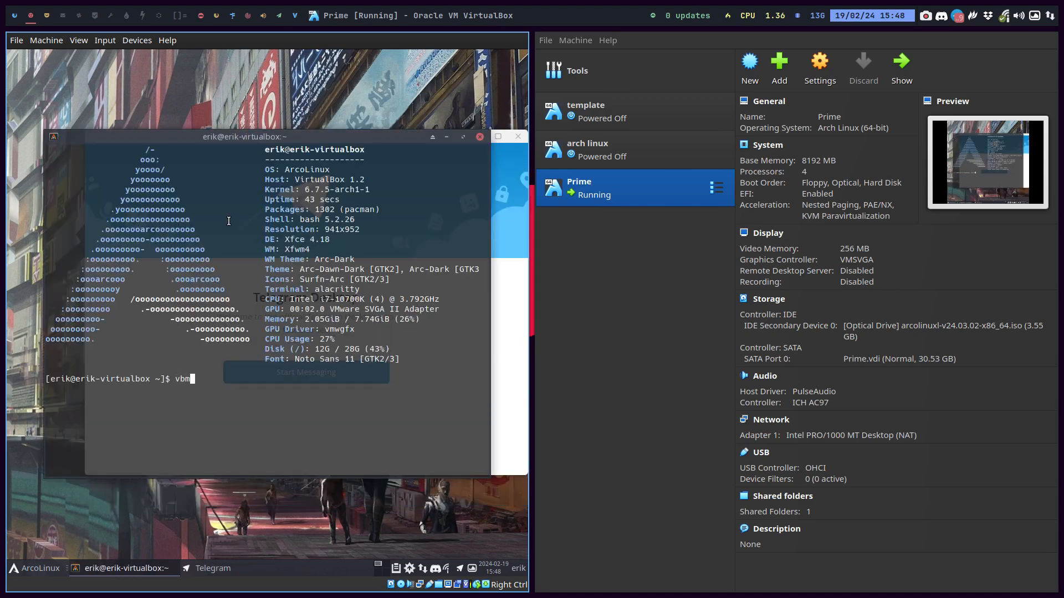
key("Return")
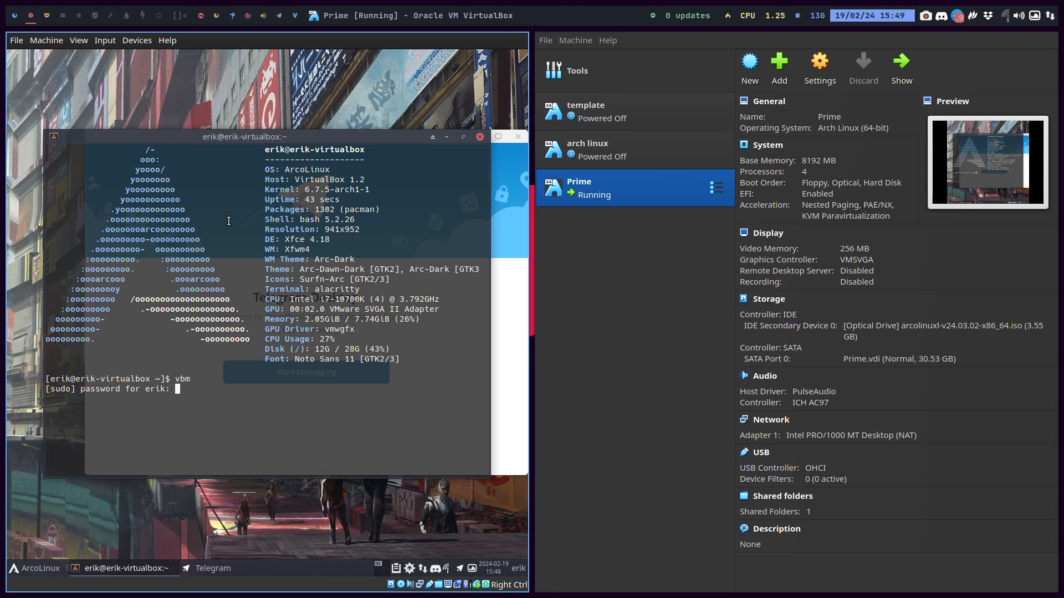
key("Return")
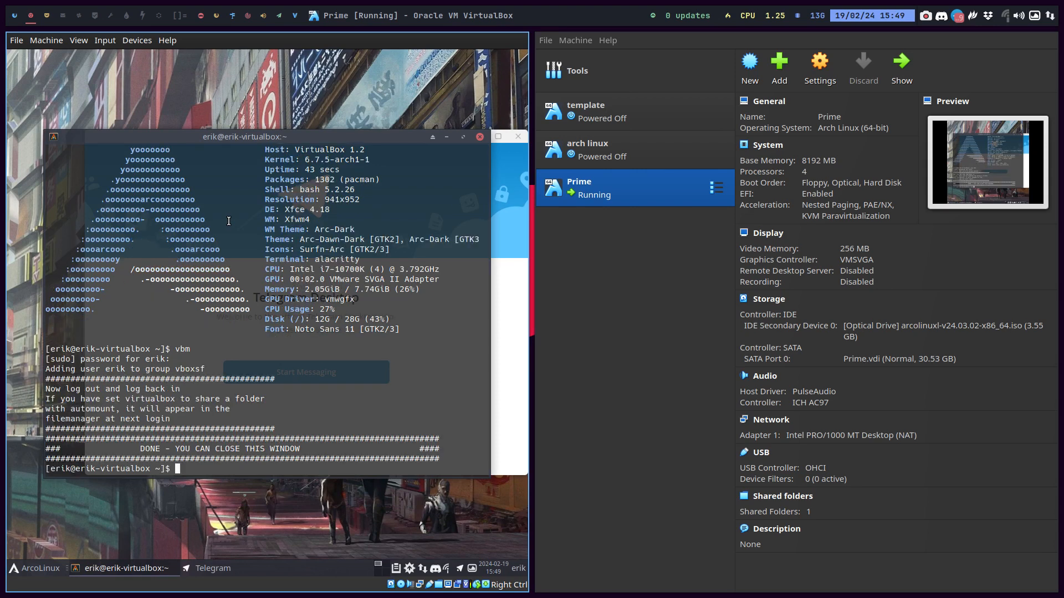